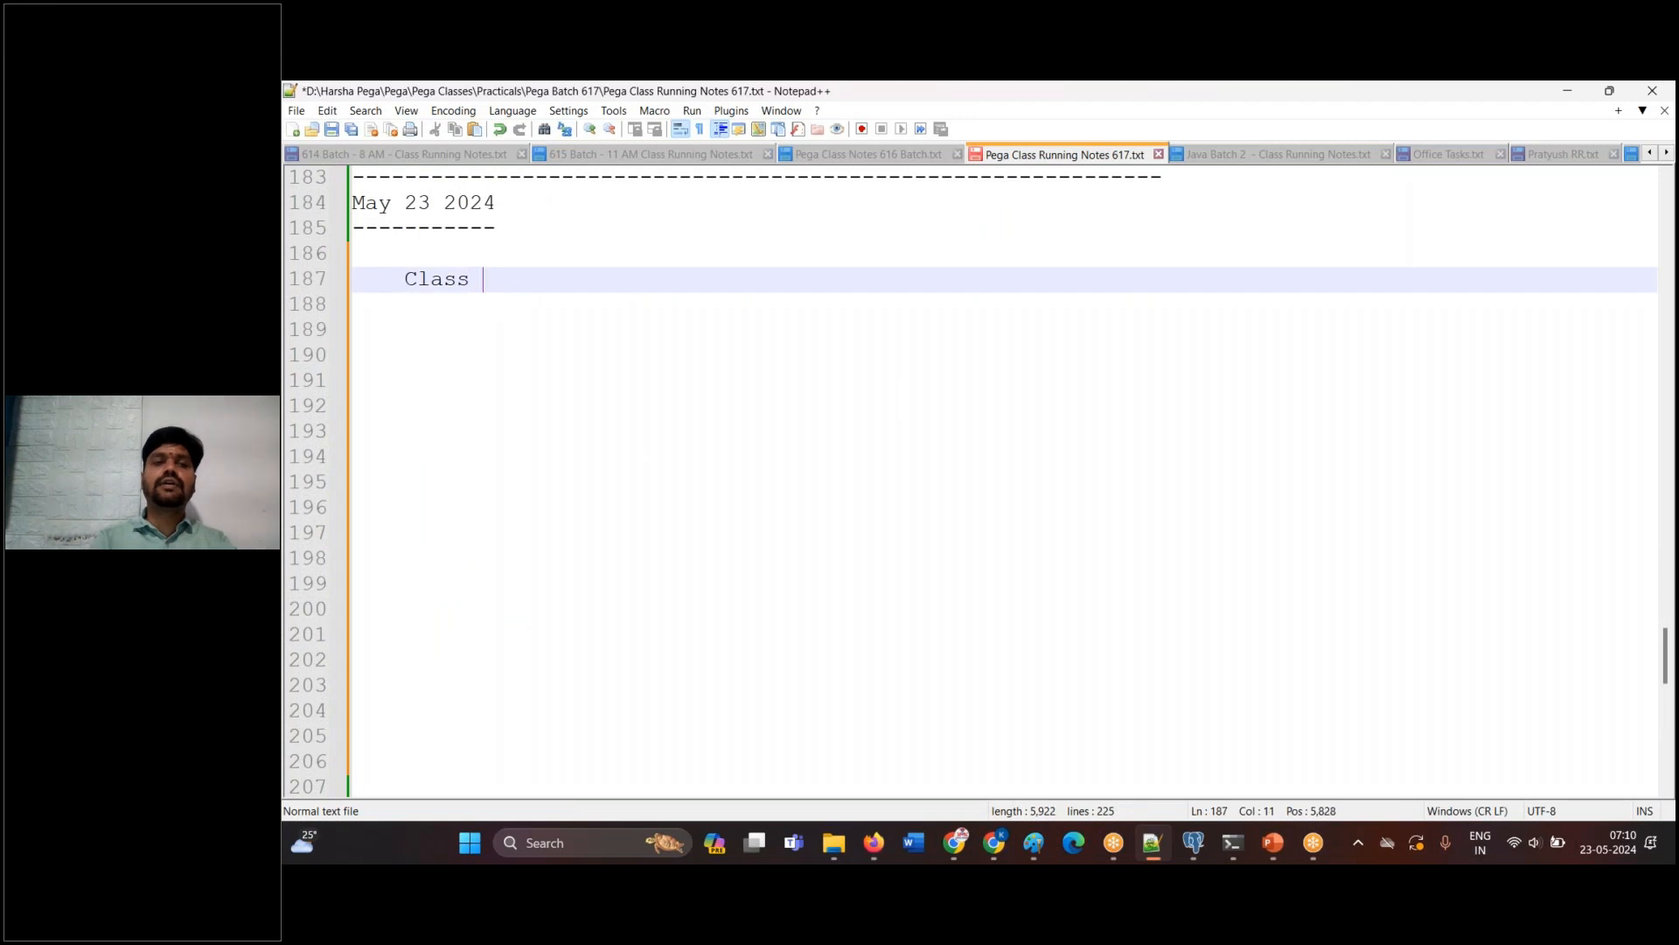
Complete the class declaration under the May 23 2024 notes as "Class Loan" with opening and closing braces beneath it.
text(Loan)
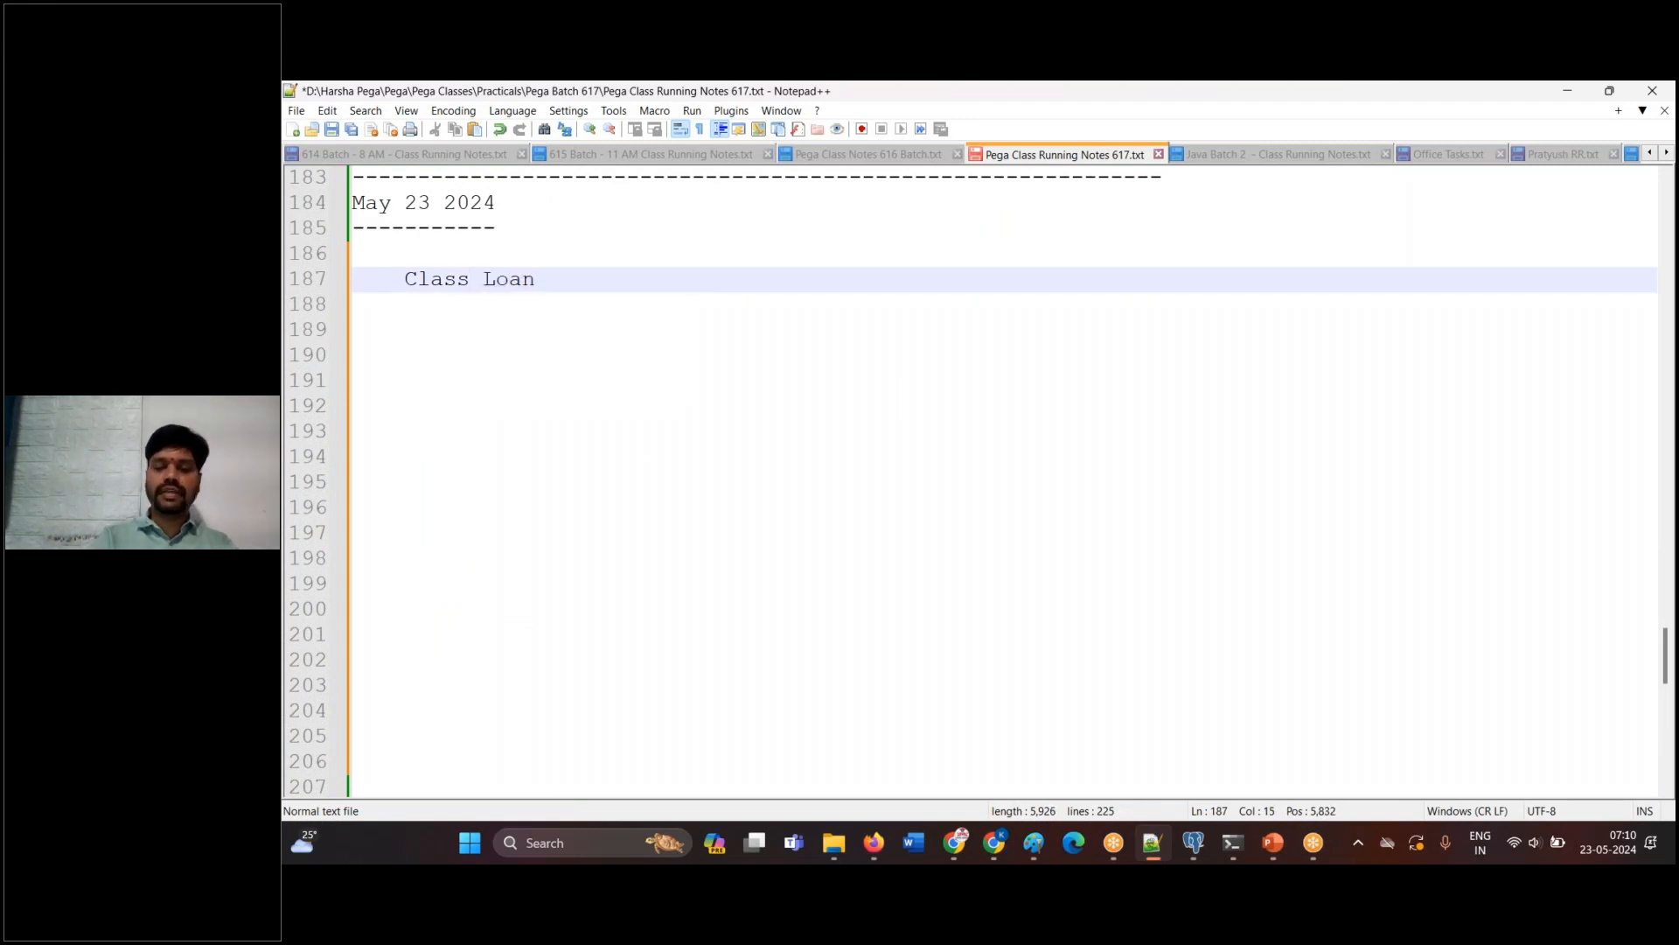
key(Return)
text({)
key(Return)
text(})
key(Up)
key(Return)
Add "public static void main(String args[])" with its own pair of braces inside the Loan class body.
text(pu)
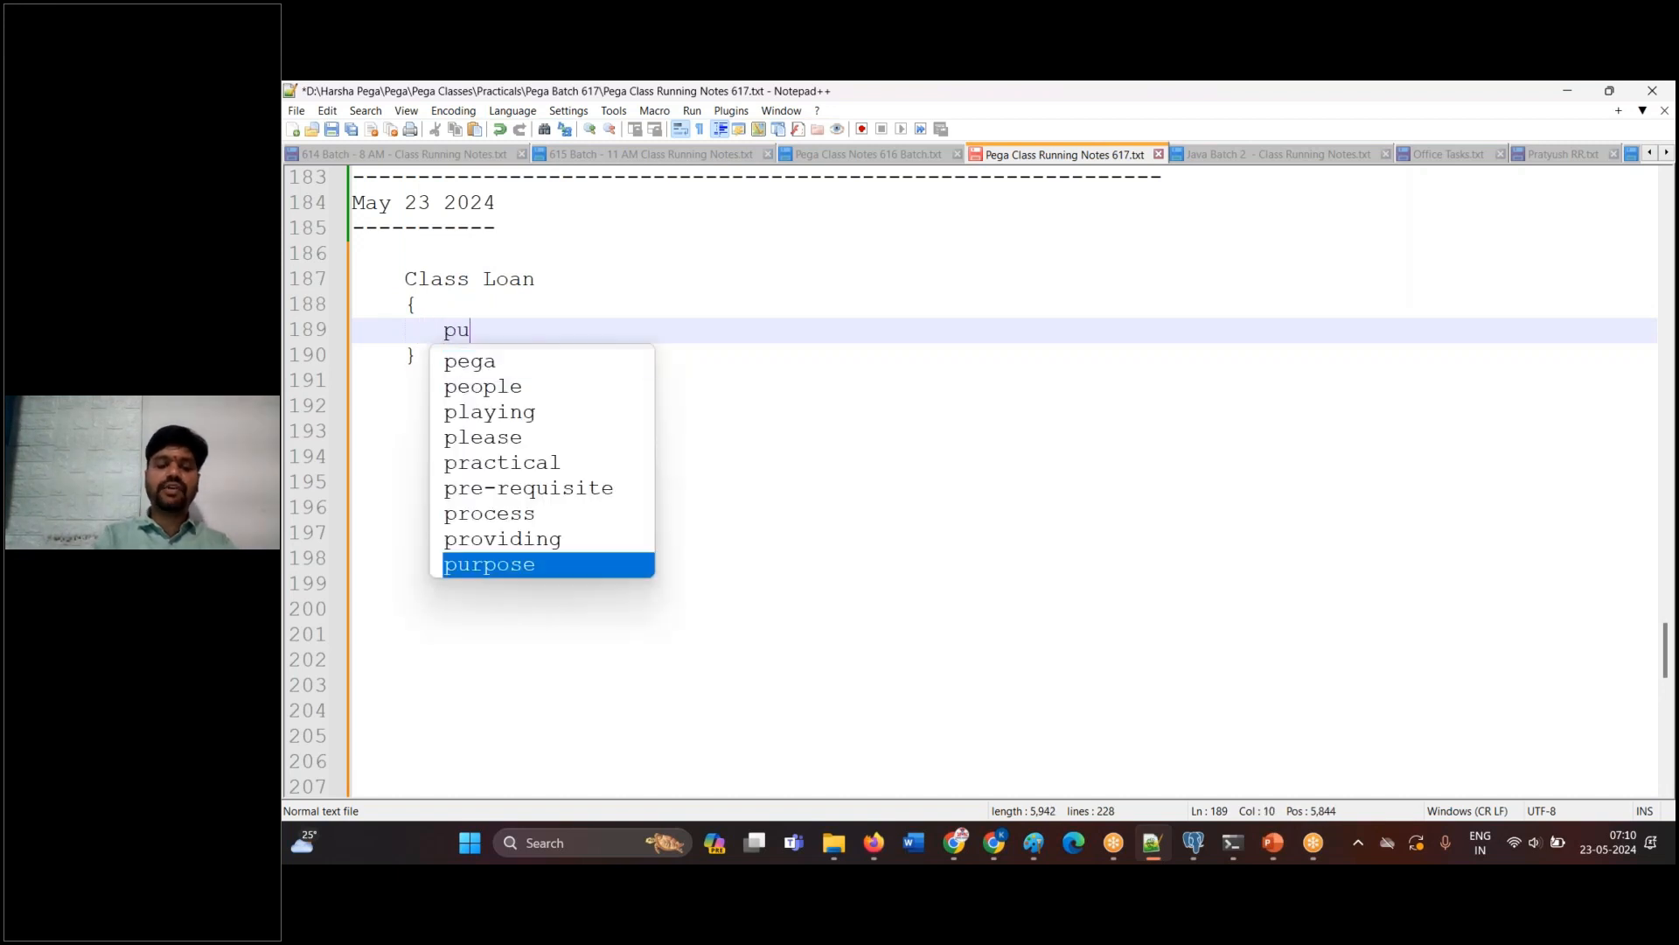
text(blic stati)
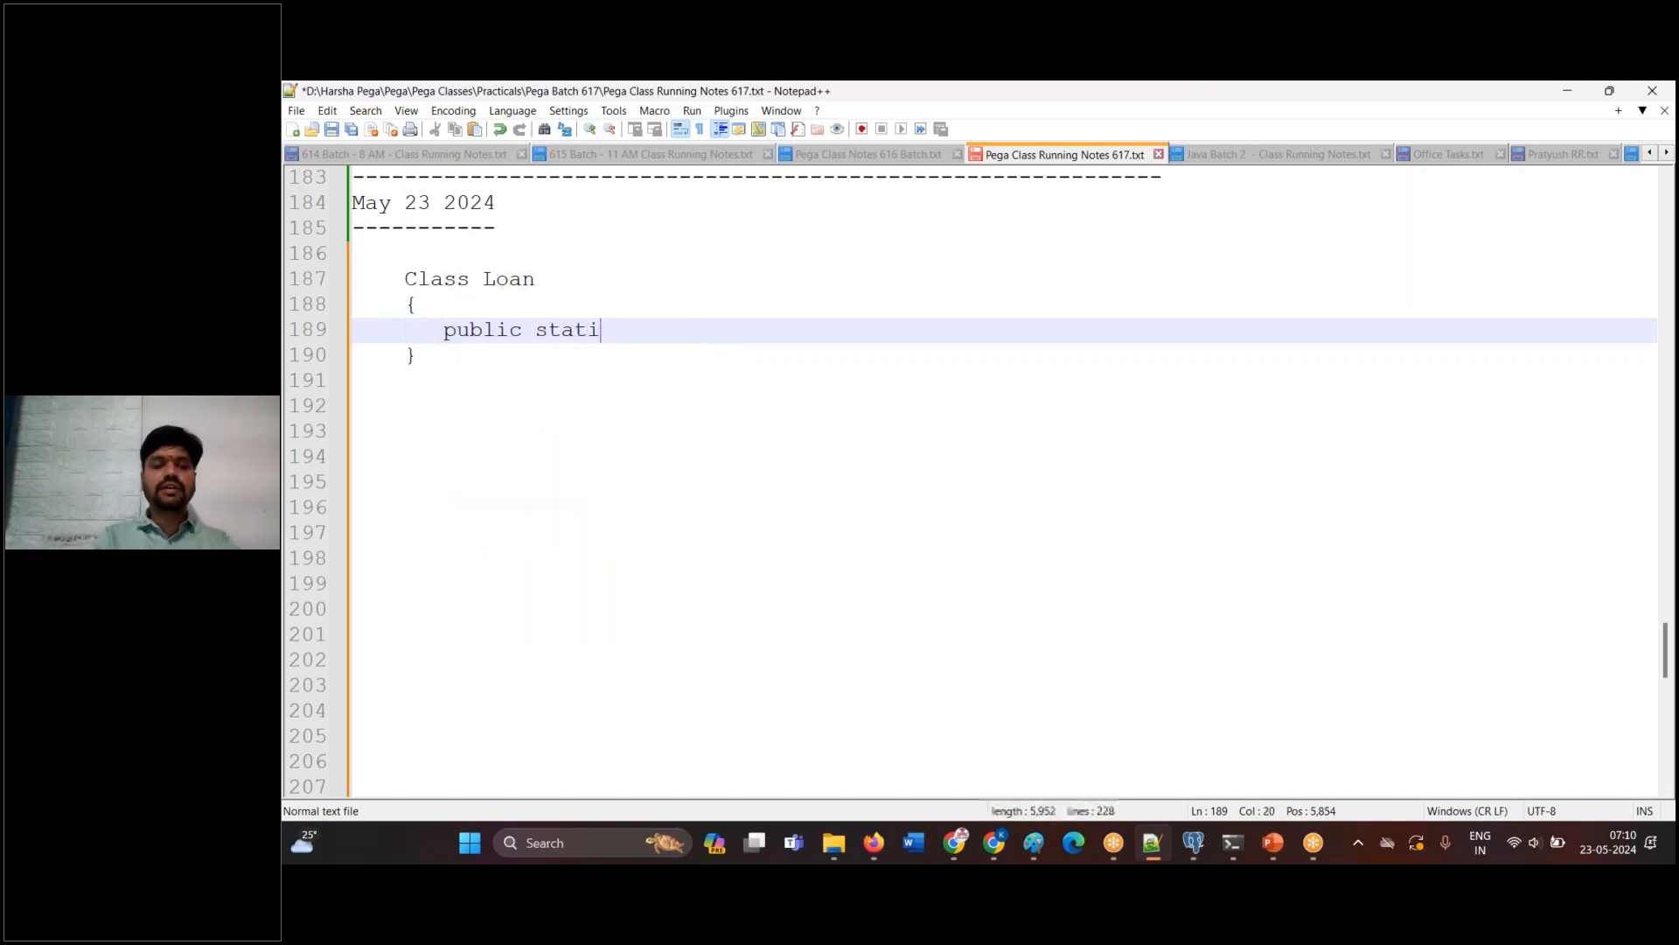
text(c void main)
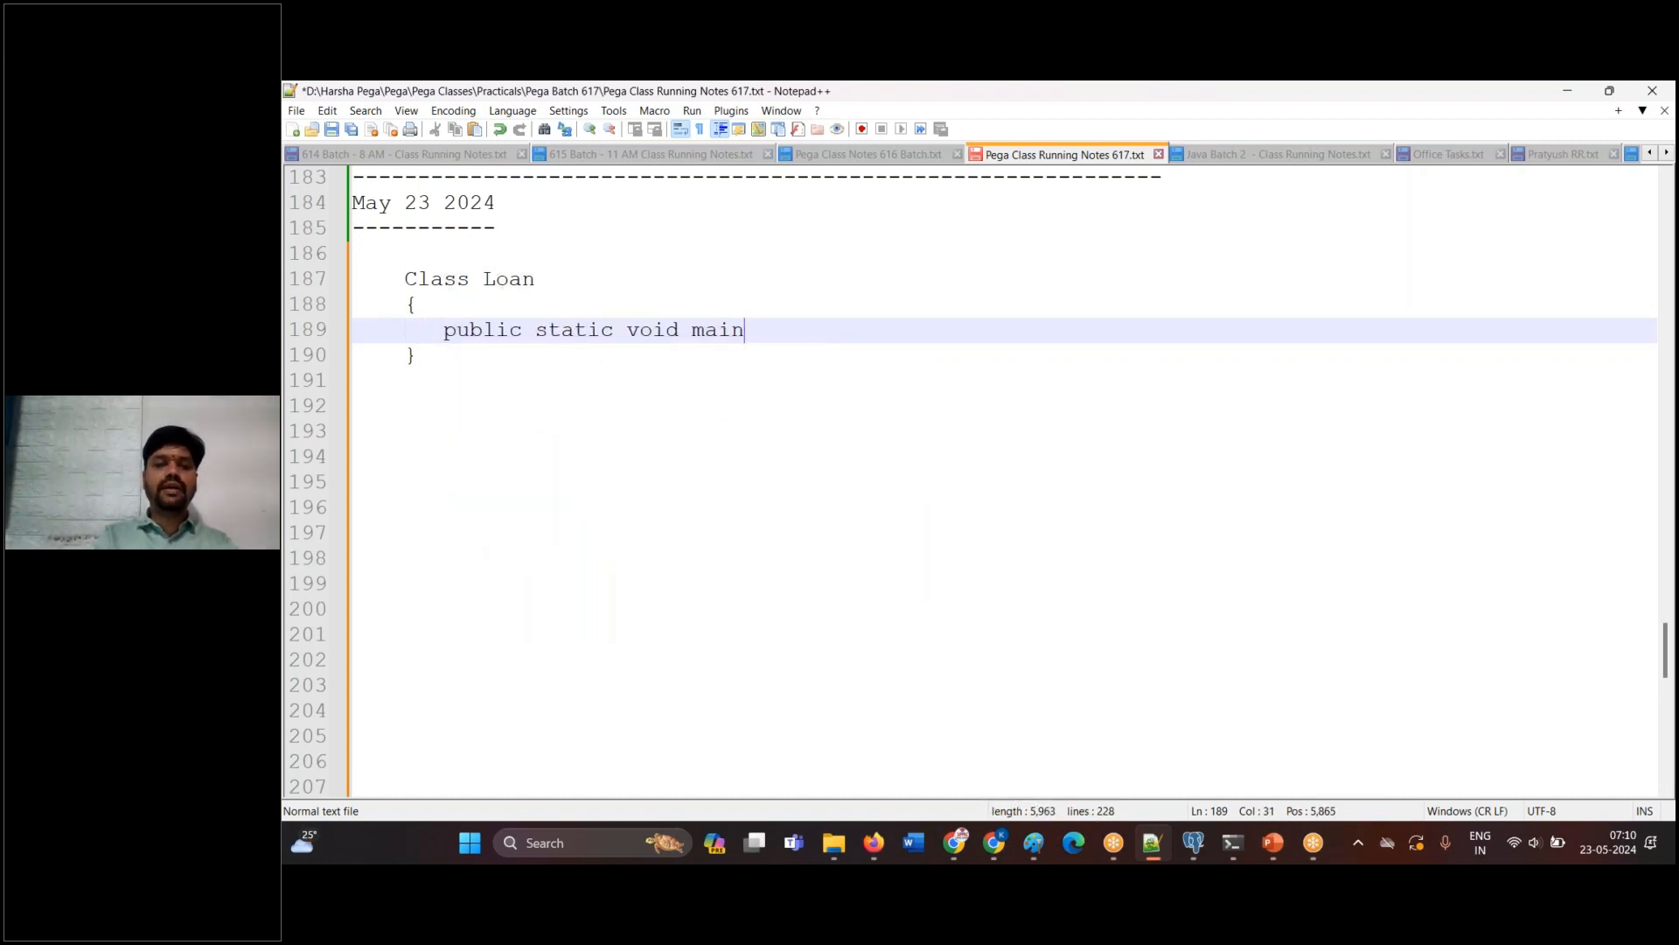
text((String args[]))
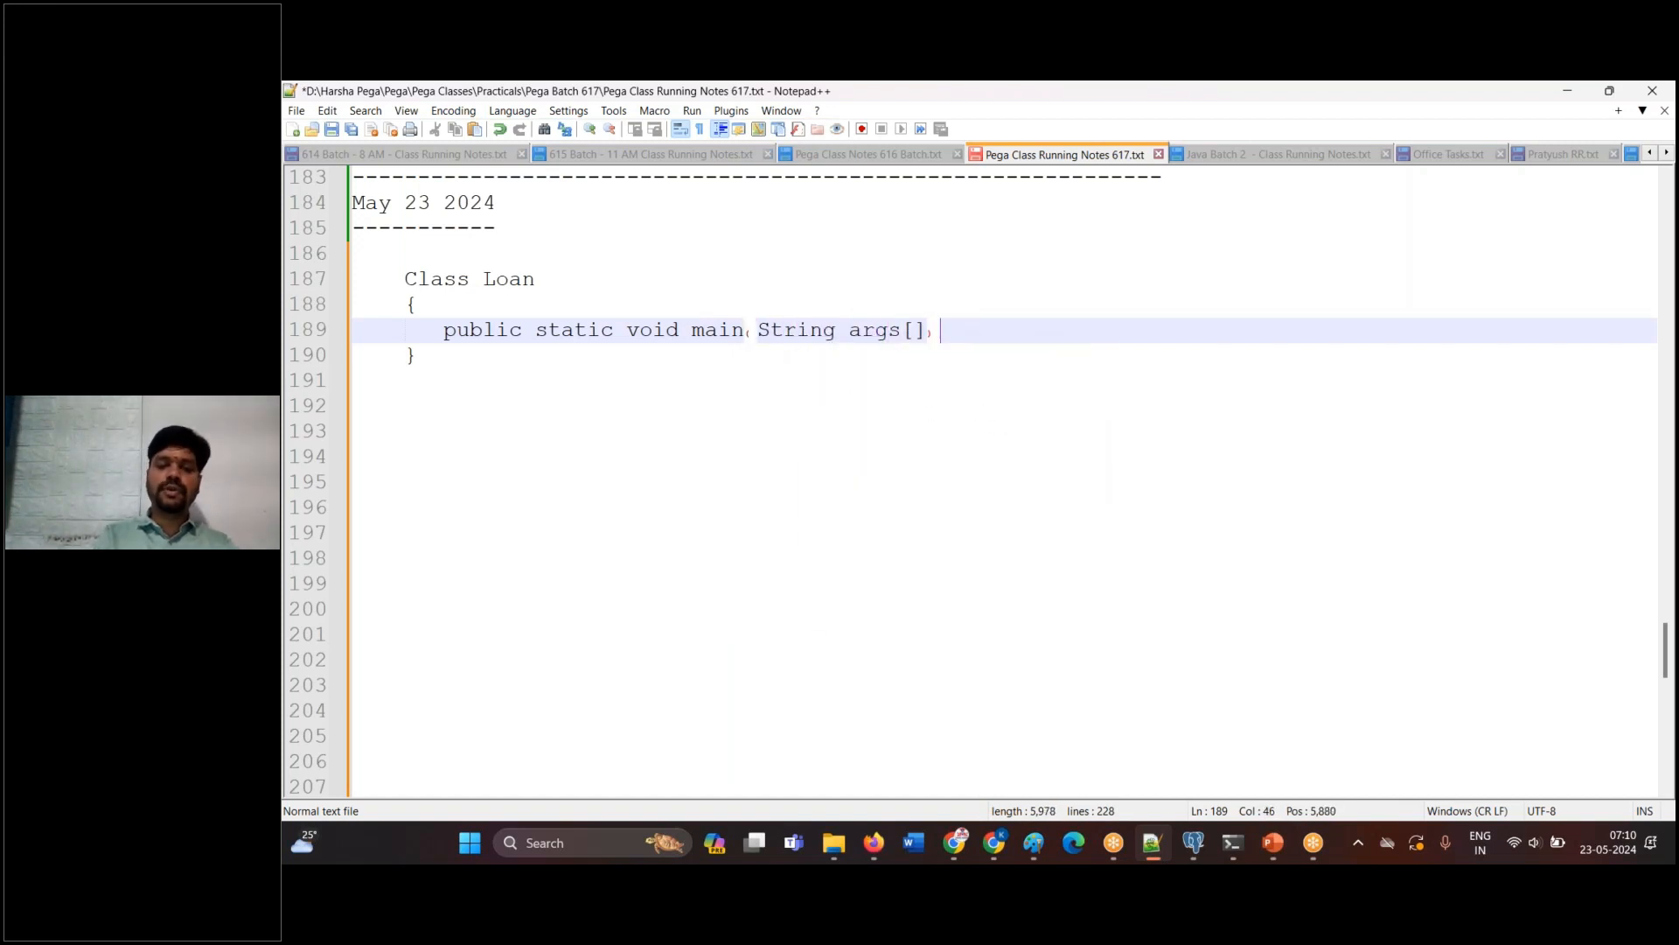
key(Return)
text({)
key(Return)
key(Return)
text(})
key(Up)
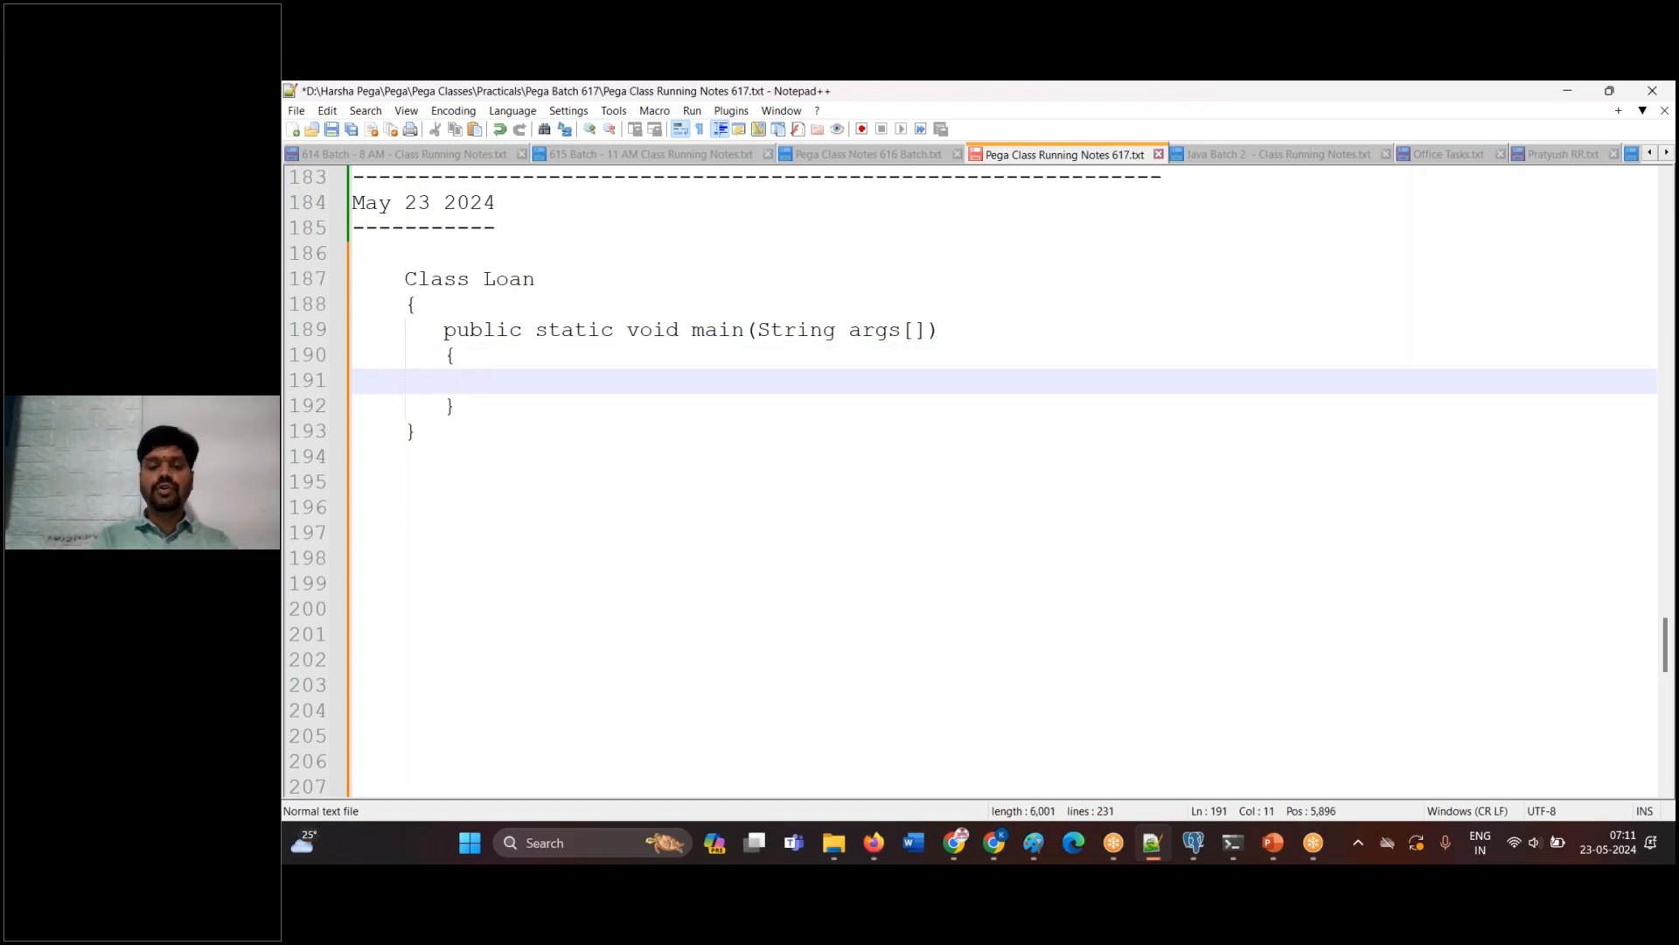
Enter the placeholder "coding lines" inside the main method and highlight the whole Loan class block.
text(coding lik)
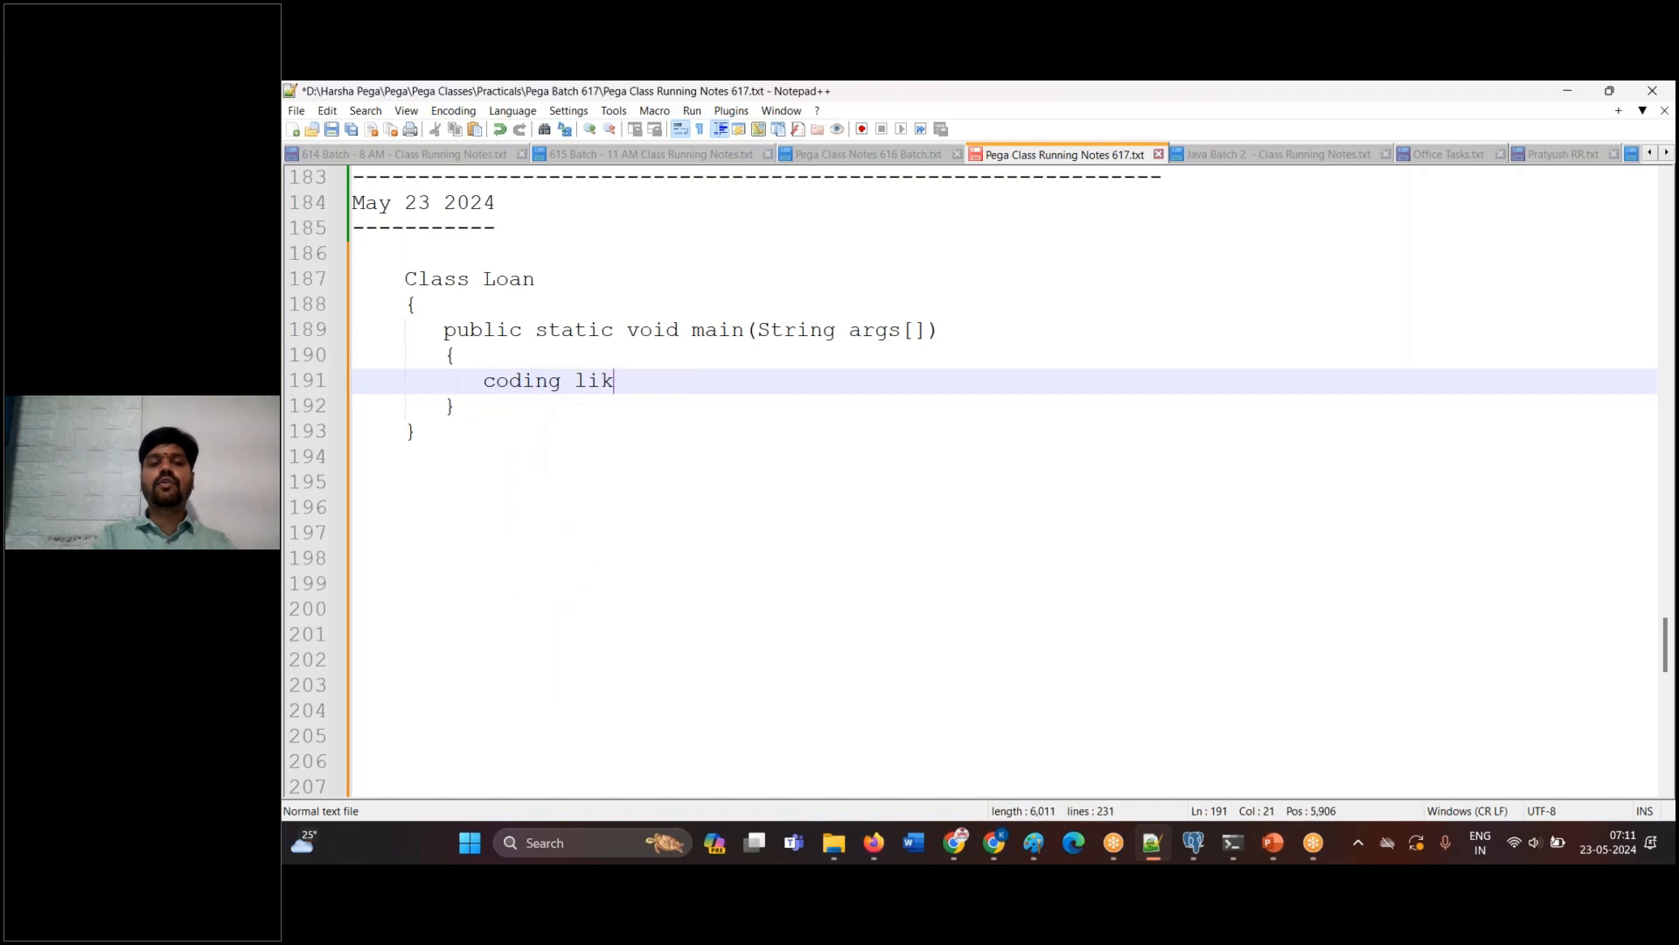
key(BackSpace)
text(nes)
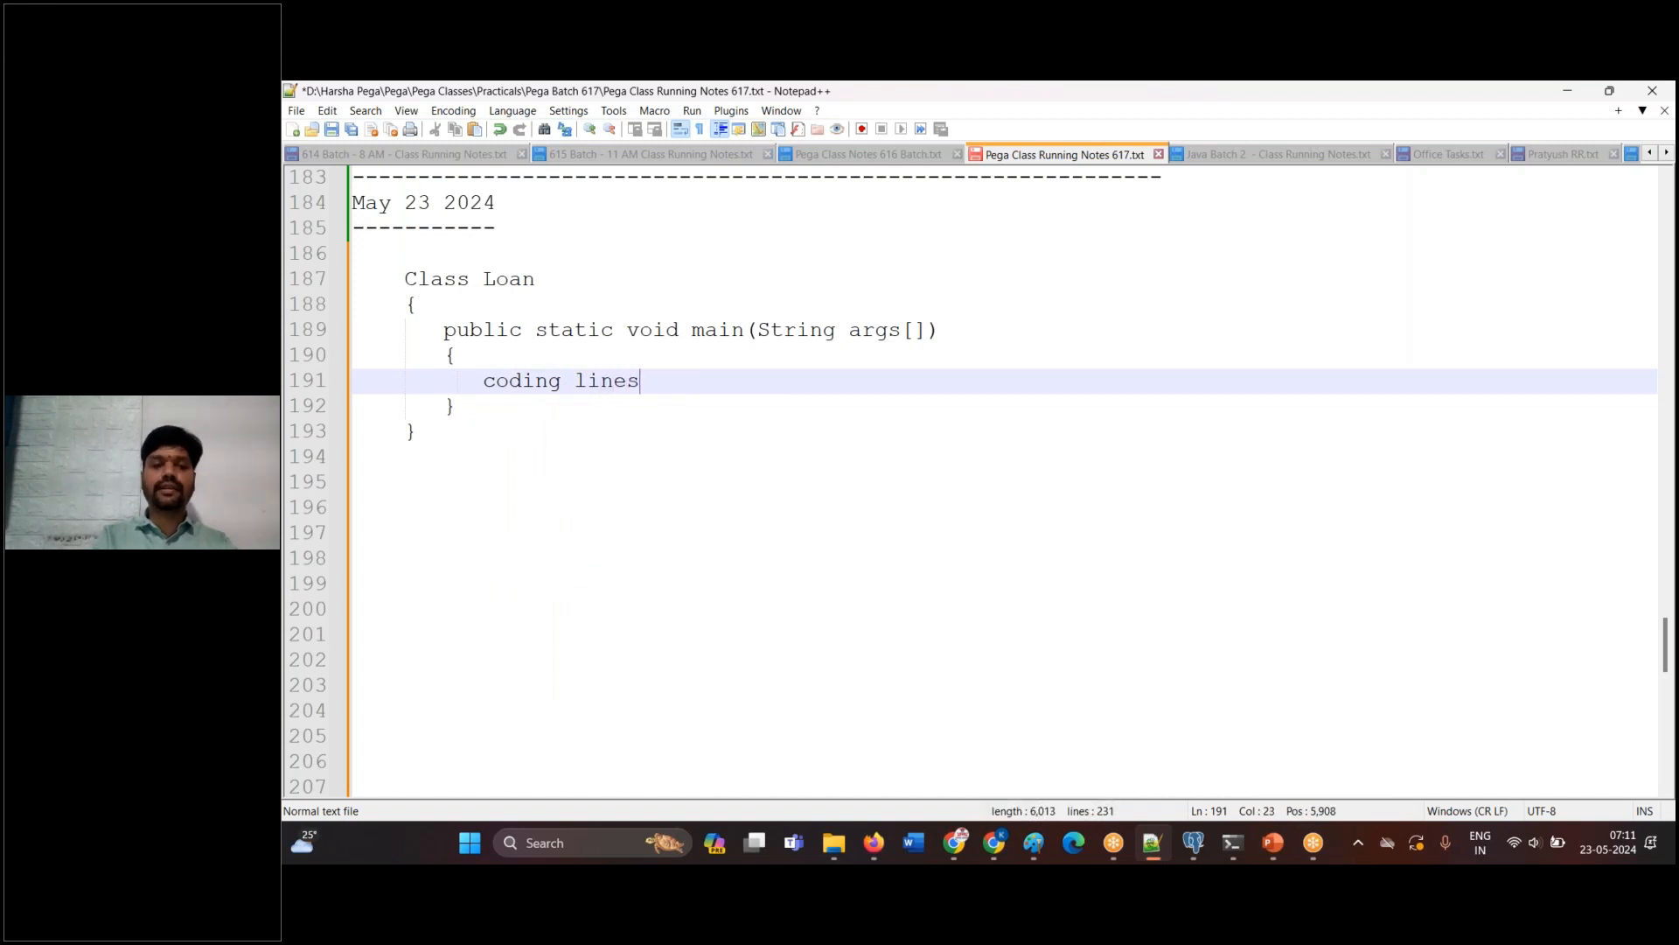
drag(402, 278, 482, 456)
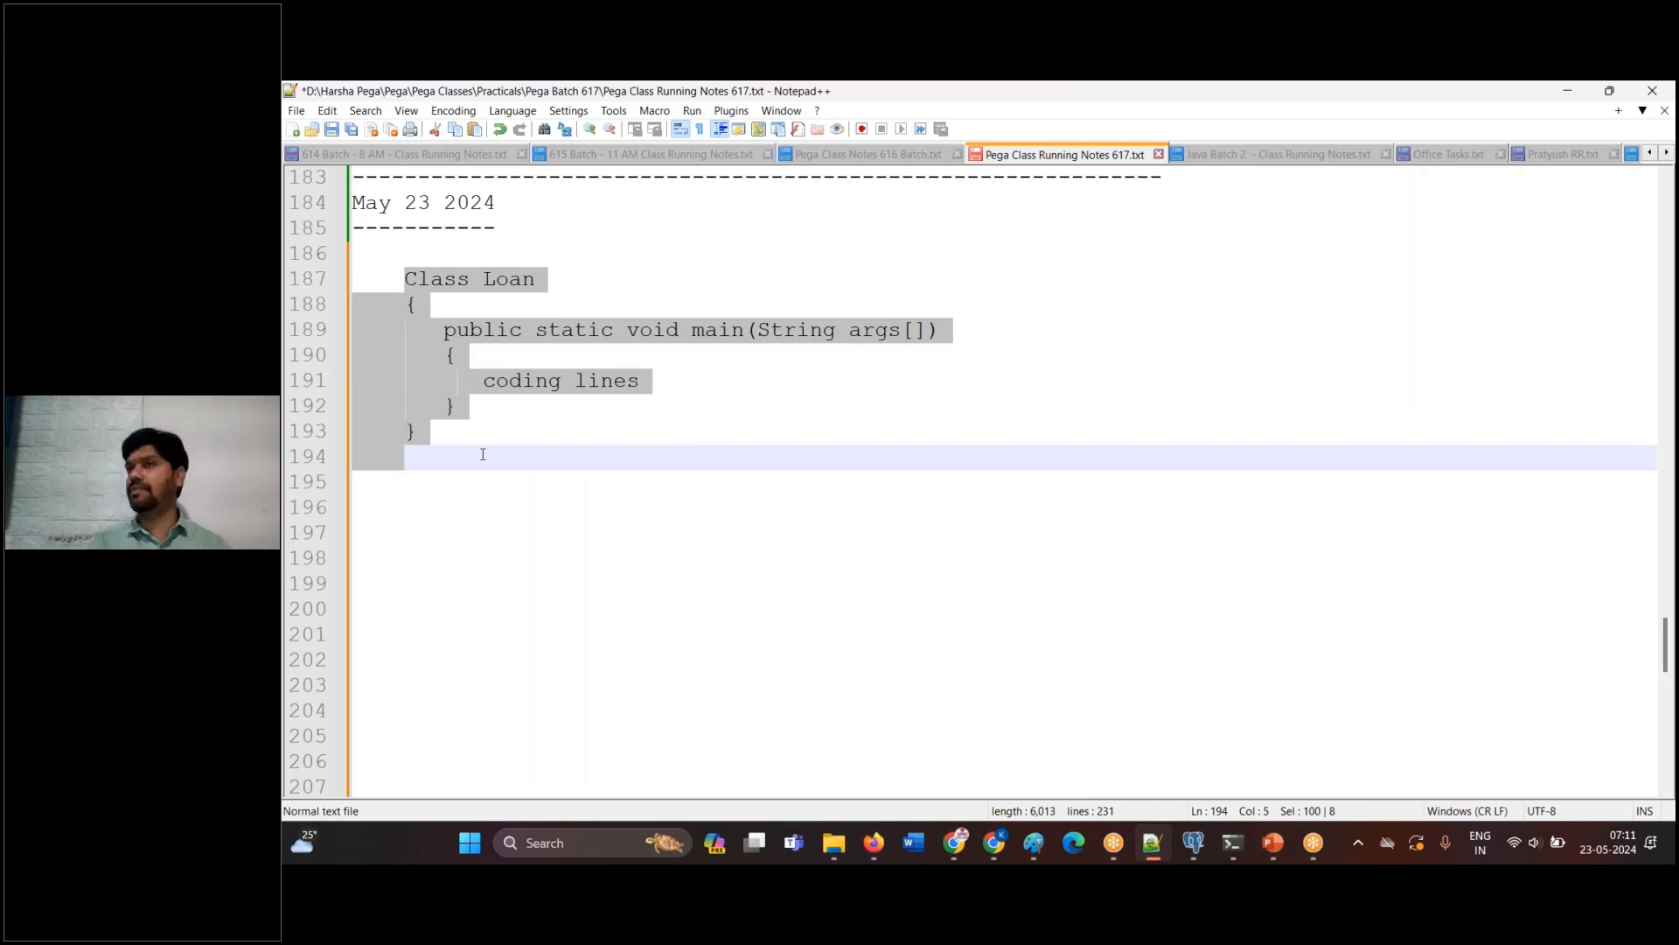
Switch to Pega Dev Studio in Firefox and start a new Class record from the IIFL-IIFLAuto-Work class.
click(874, 843)
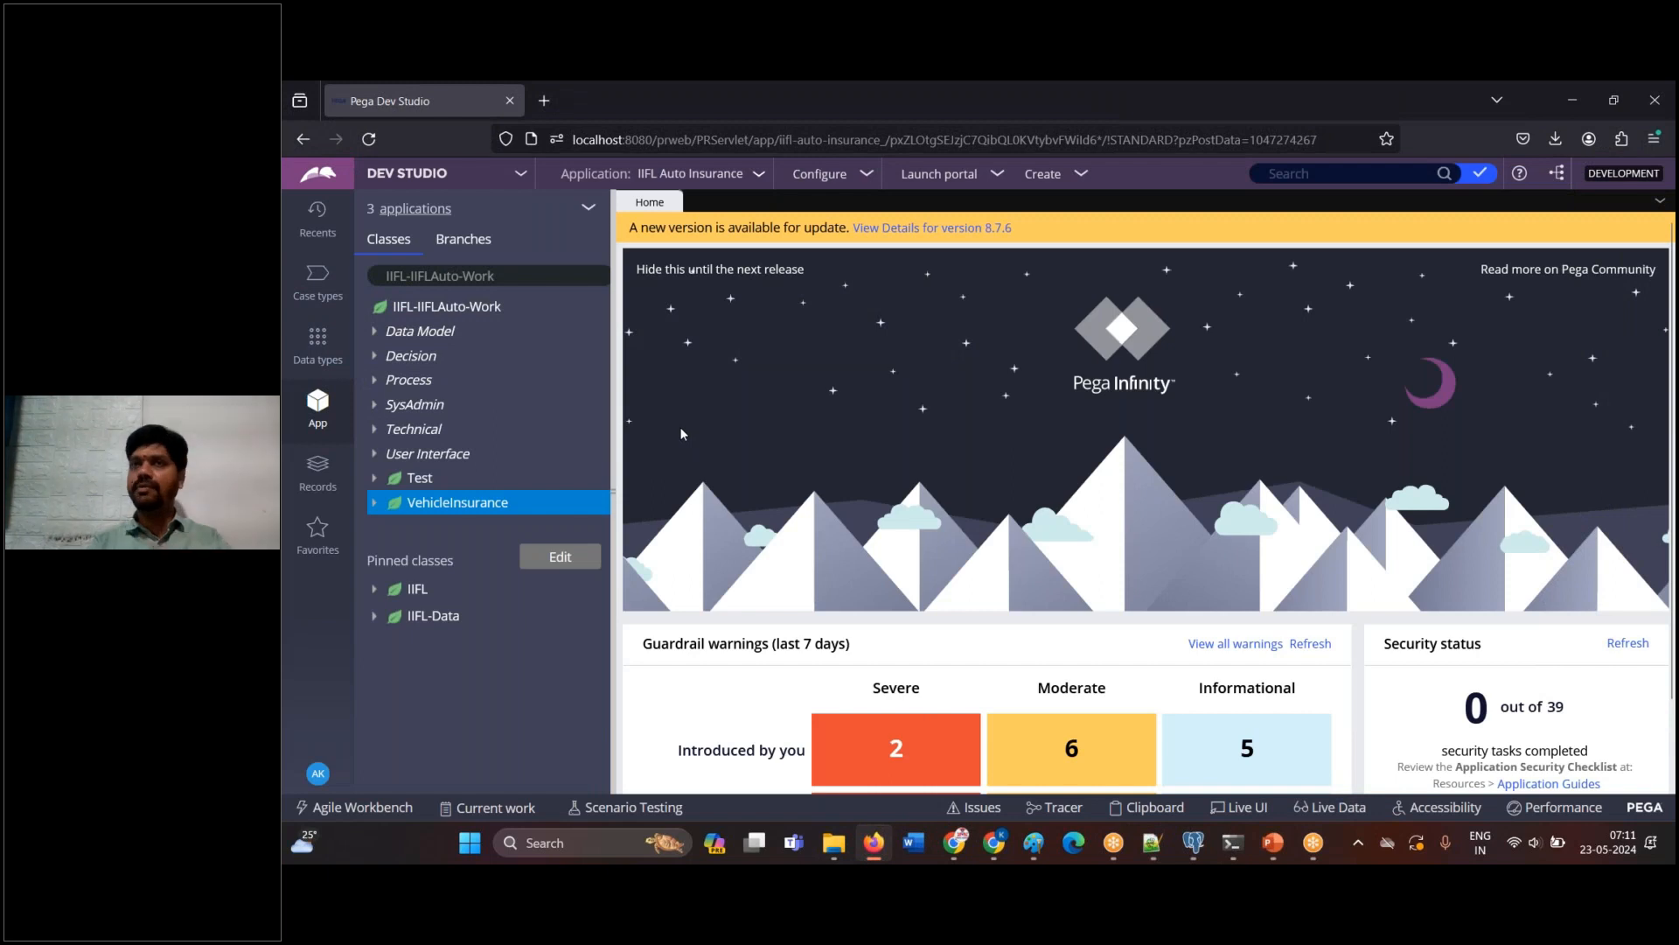
click(468, 315)
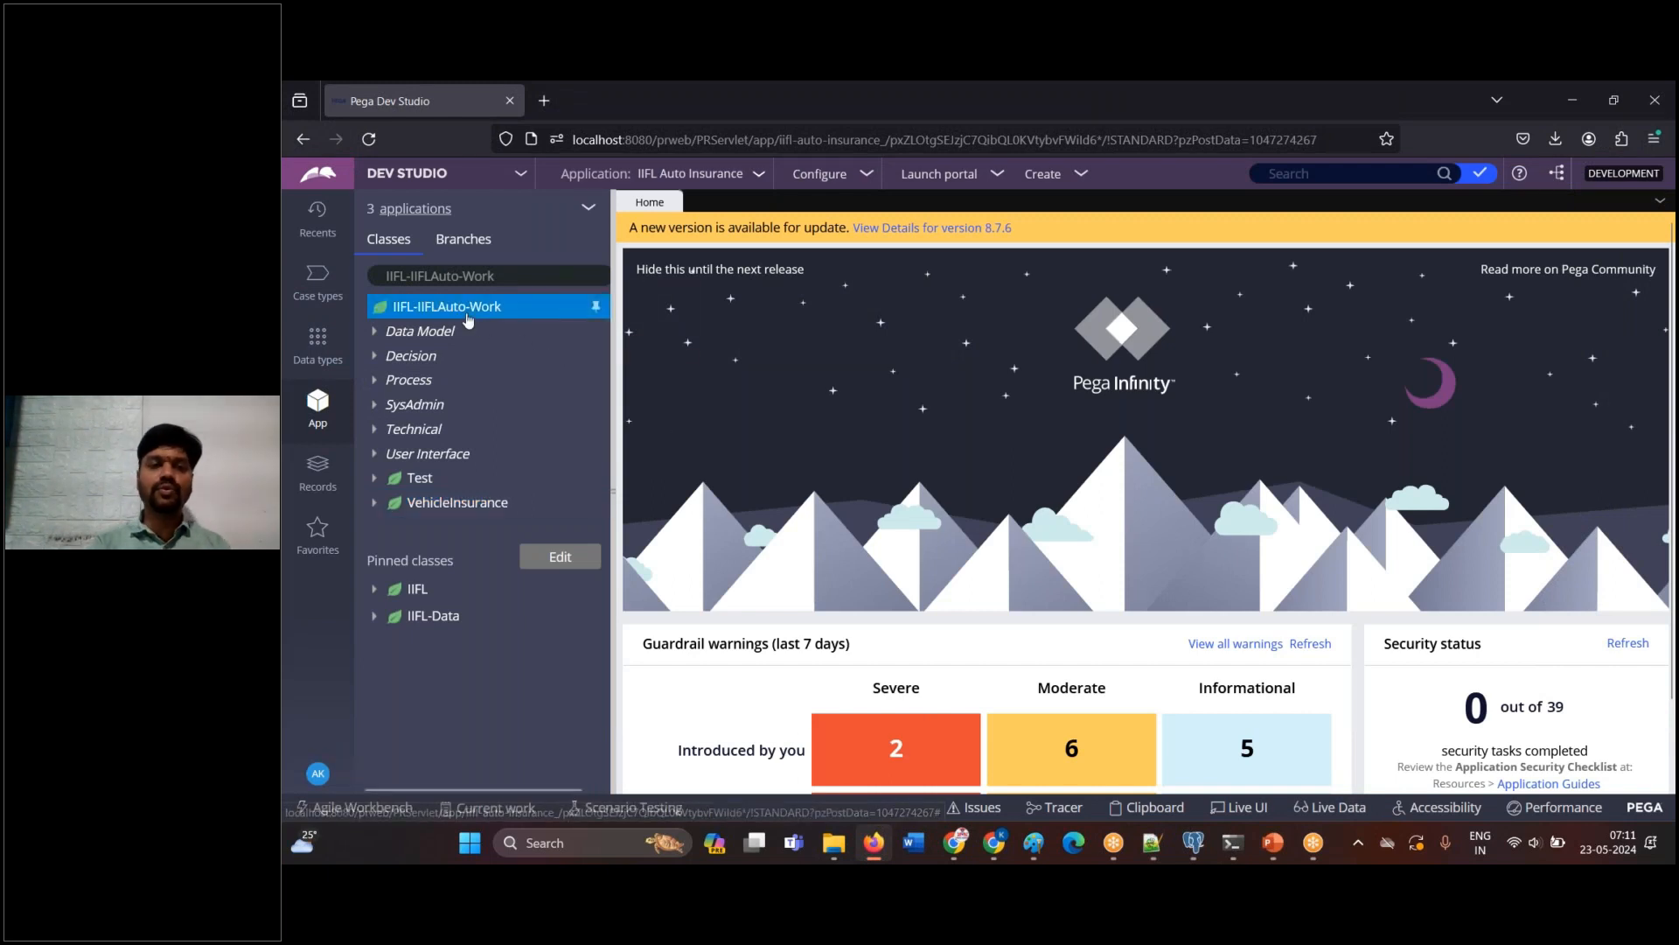
right_click(468, 320)
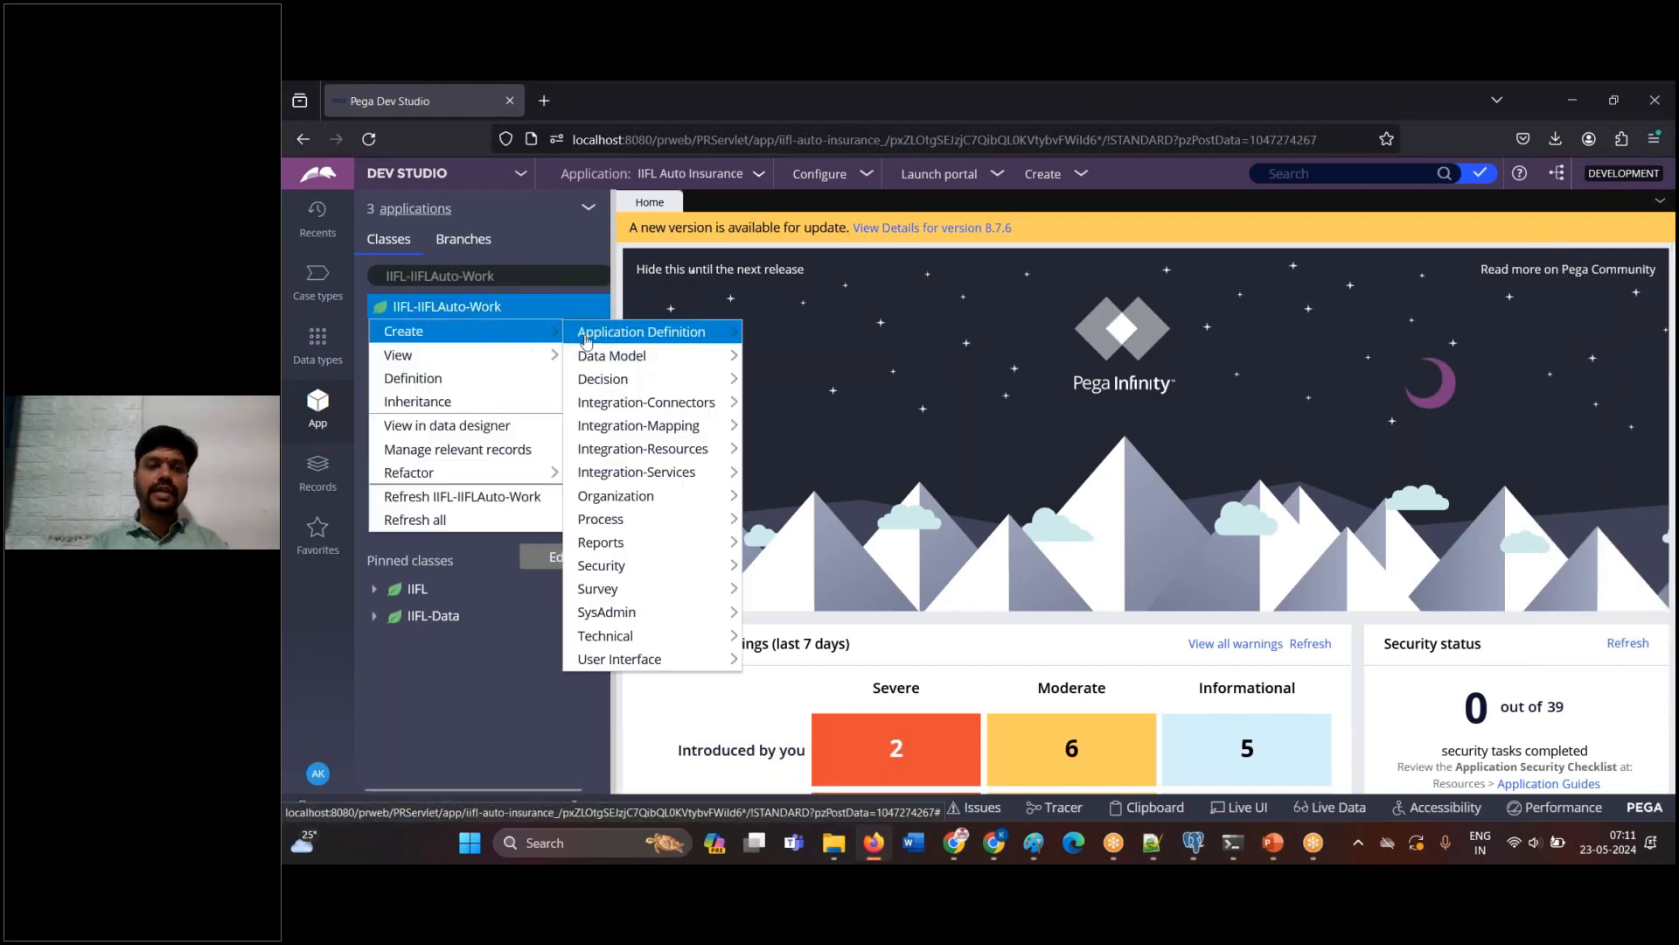
mouse_move(642, 619)
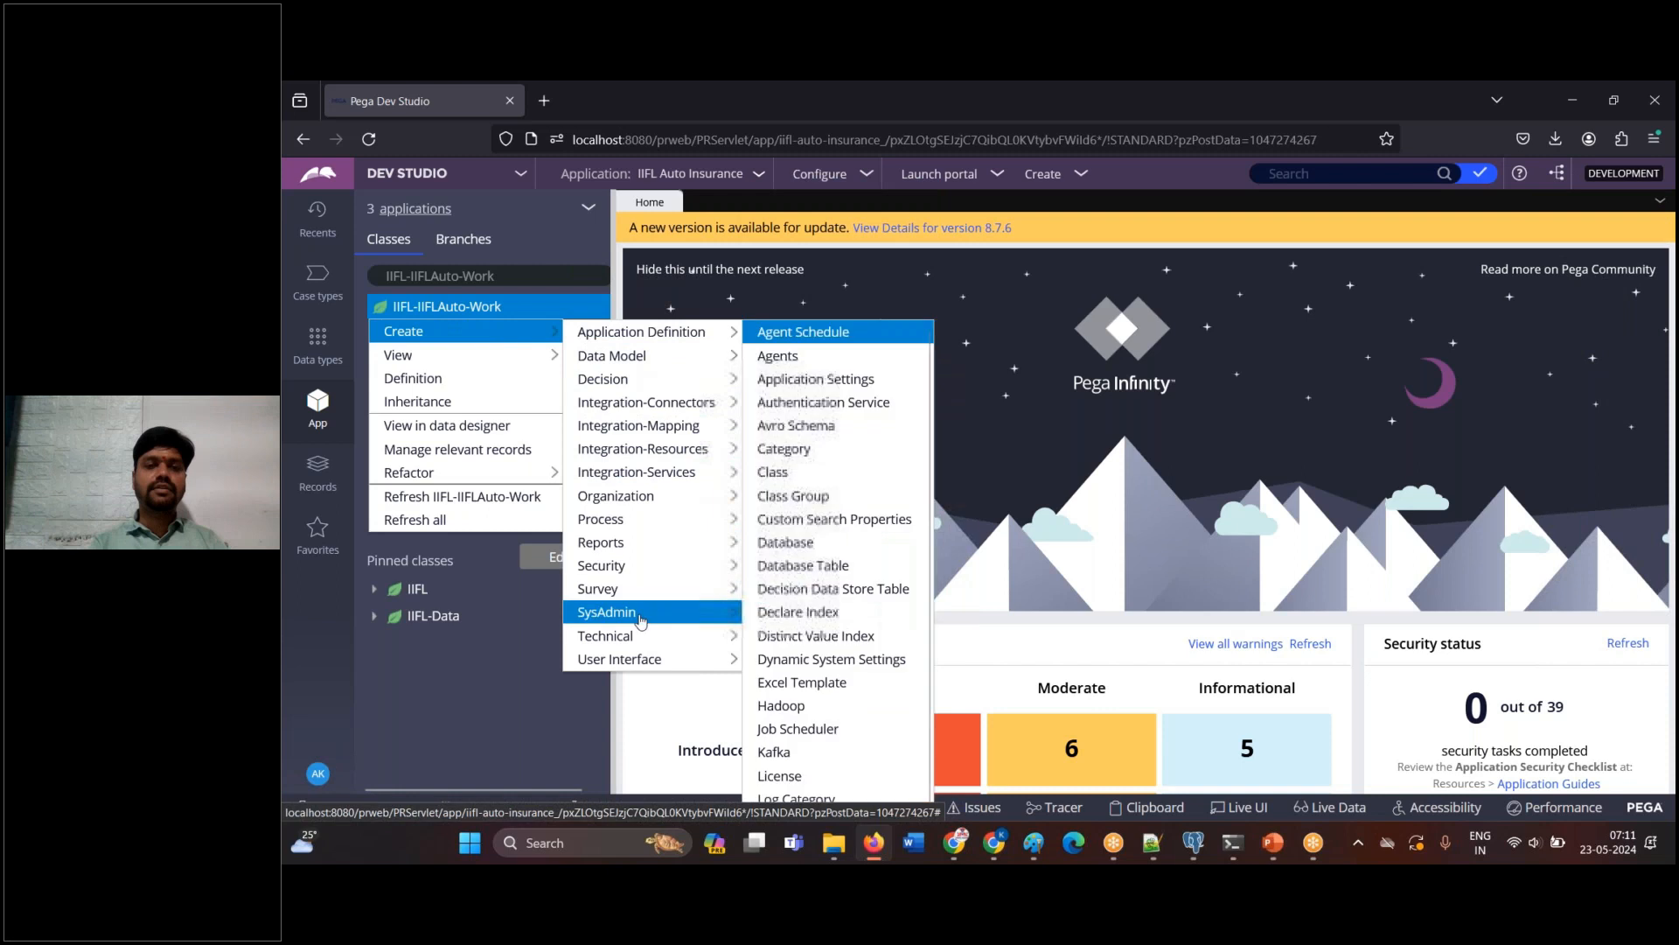
click(809, 470)
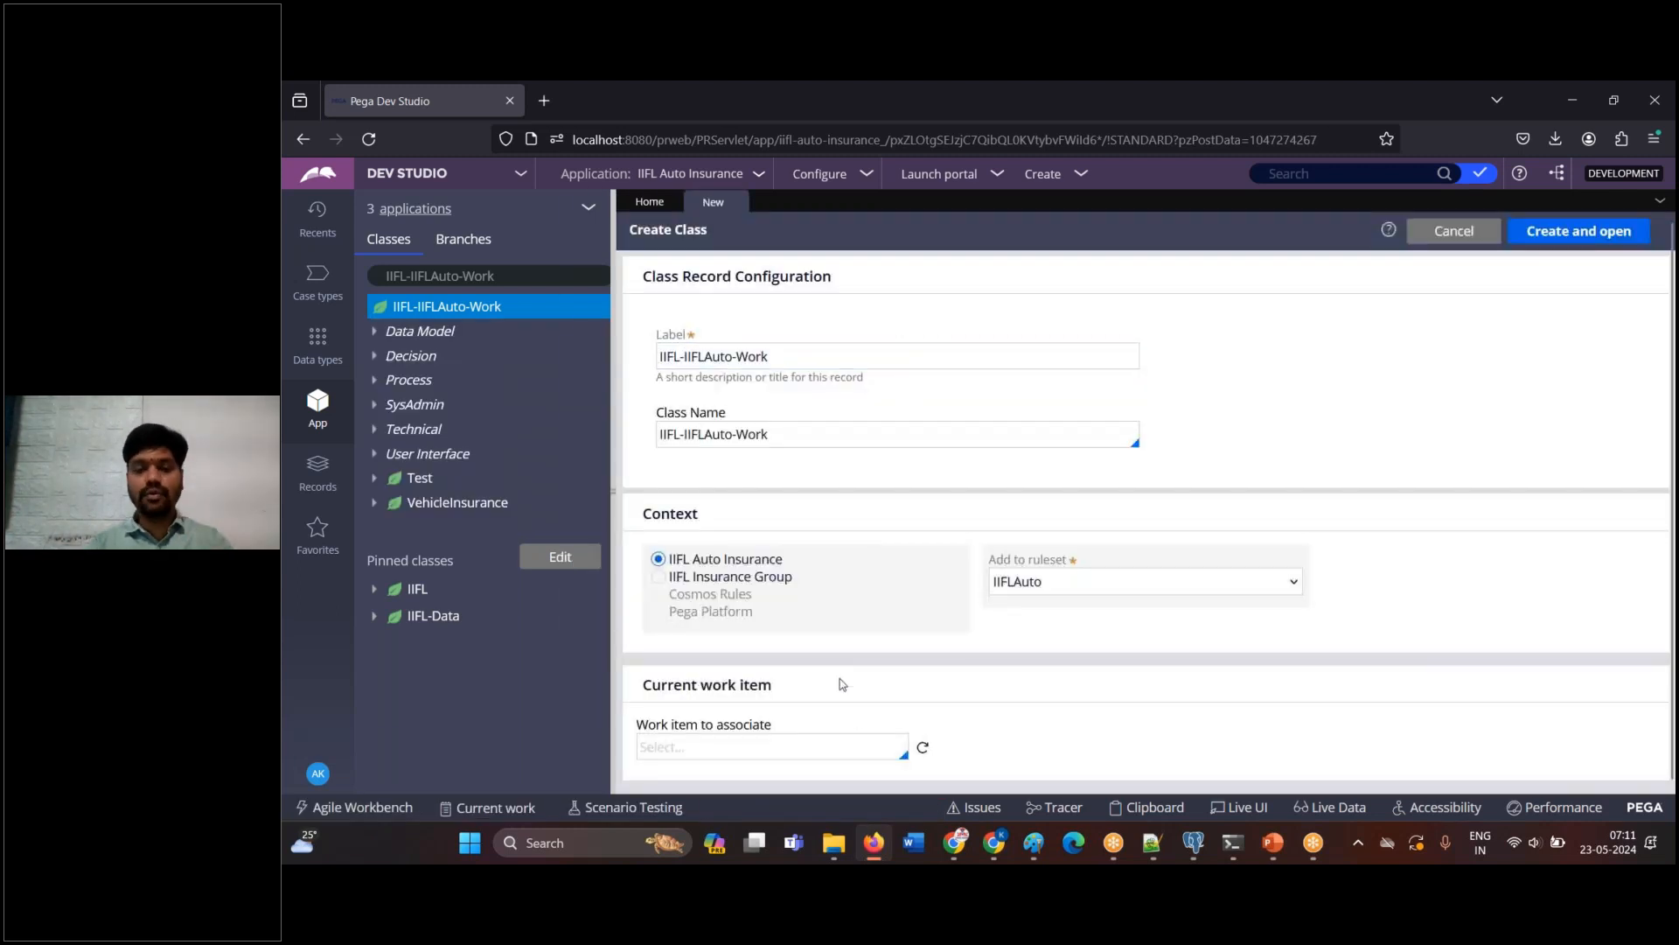
Return to the Notepad++ notes, change "Class" to lowercase "class" in the Loan declaration, and select the word Loan.
click(875, 843)
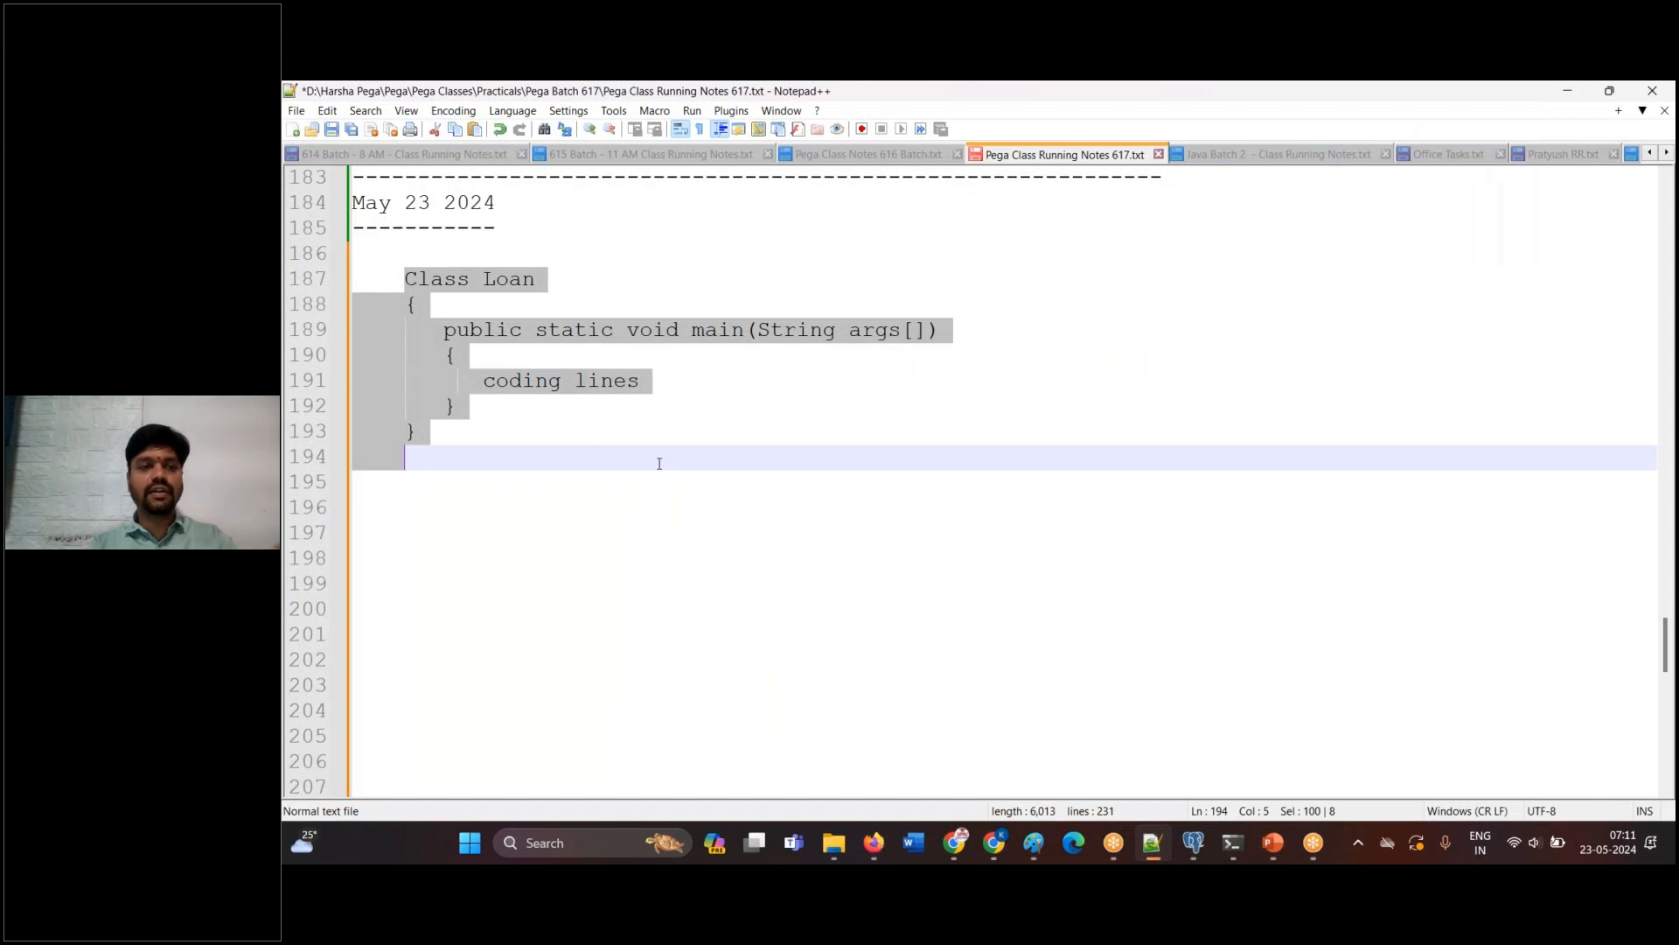
click(405, 279)
key(Delete)
text(c)
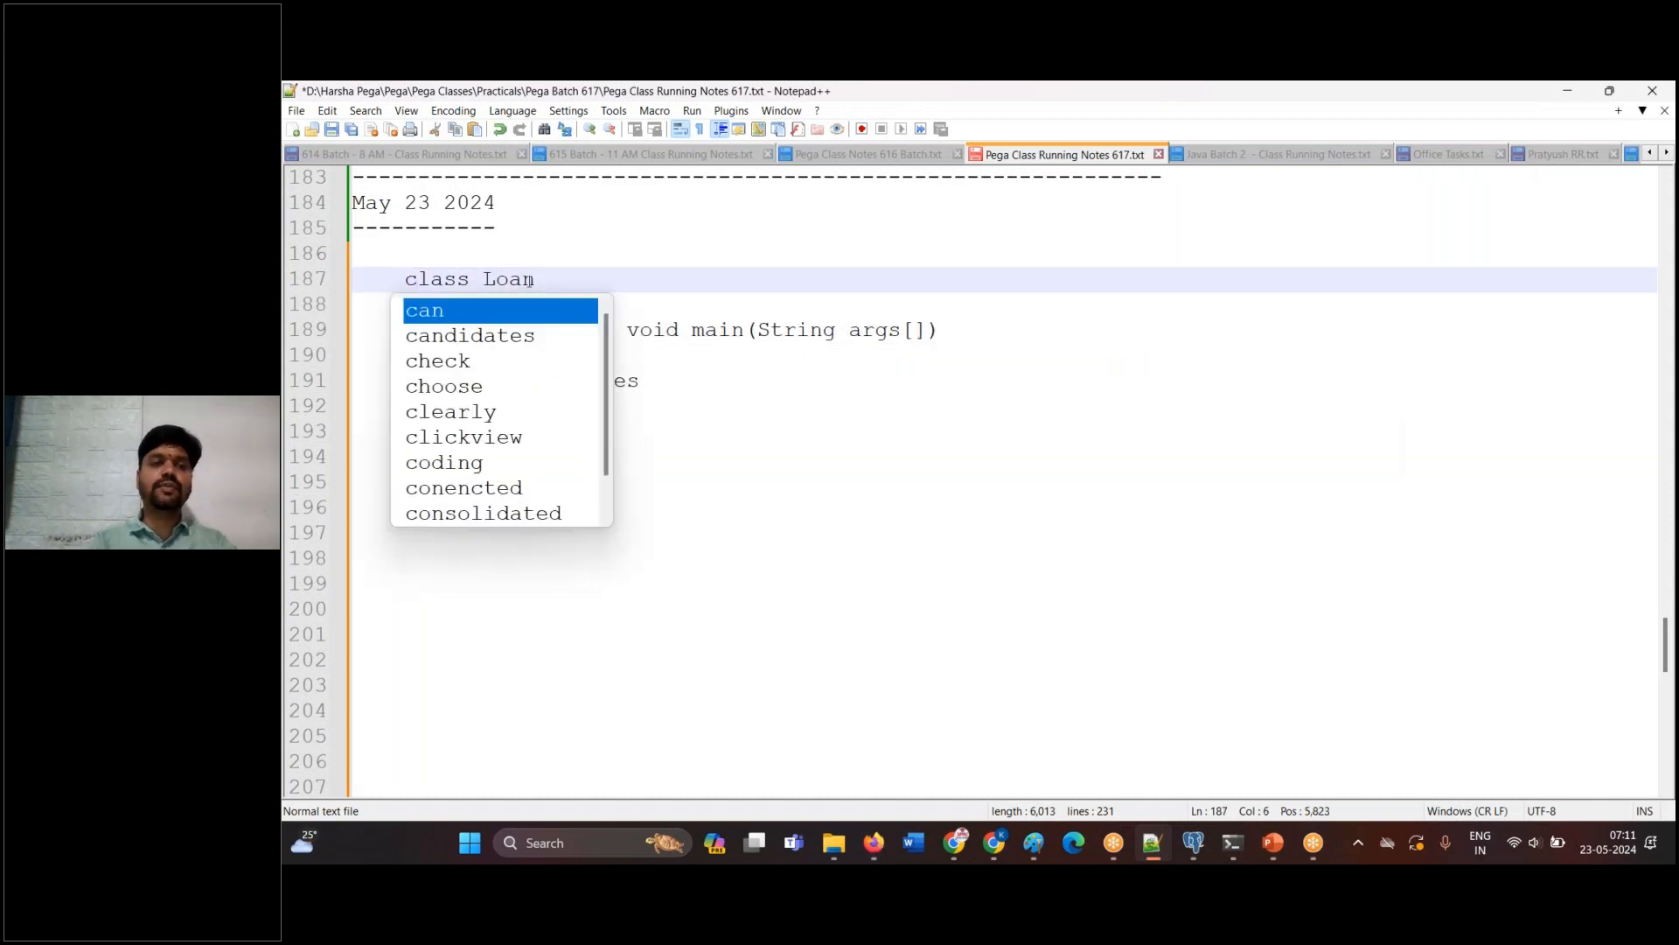
double_click(530, 280)
Back in Pega Dev Studio, create and open the class with IIFL-IIFLAuto-Work-Loan as both label and class name.
click(875, 844)
click(808, 353)
text(-Loan)
key(ctrl+a)
key(ctrl+c)
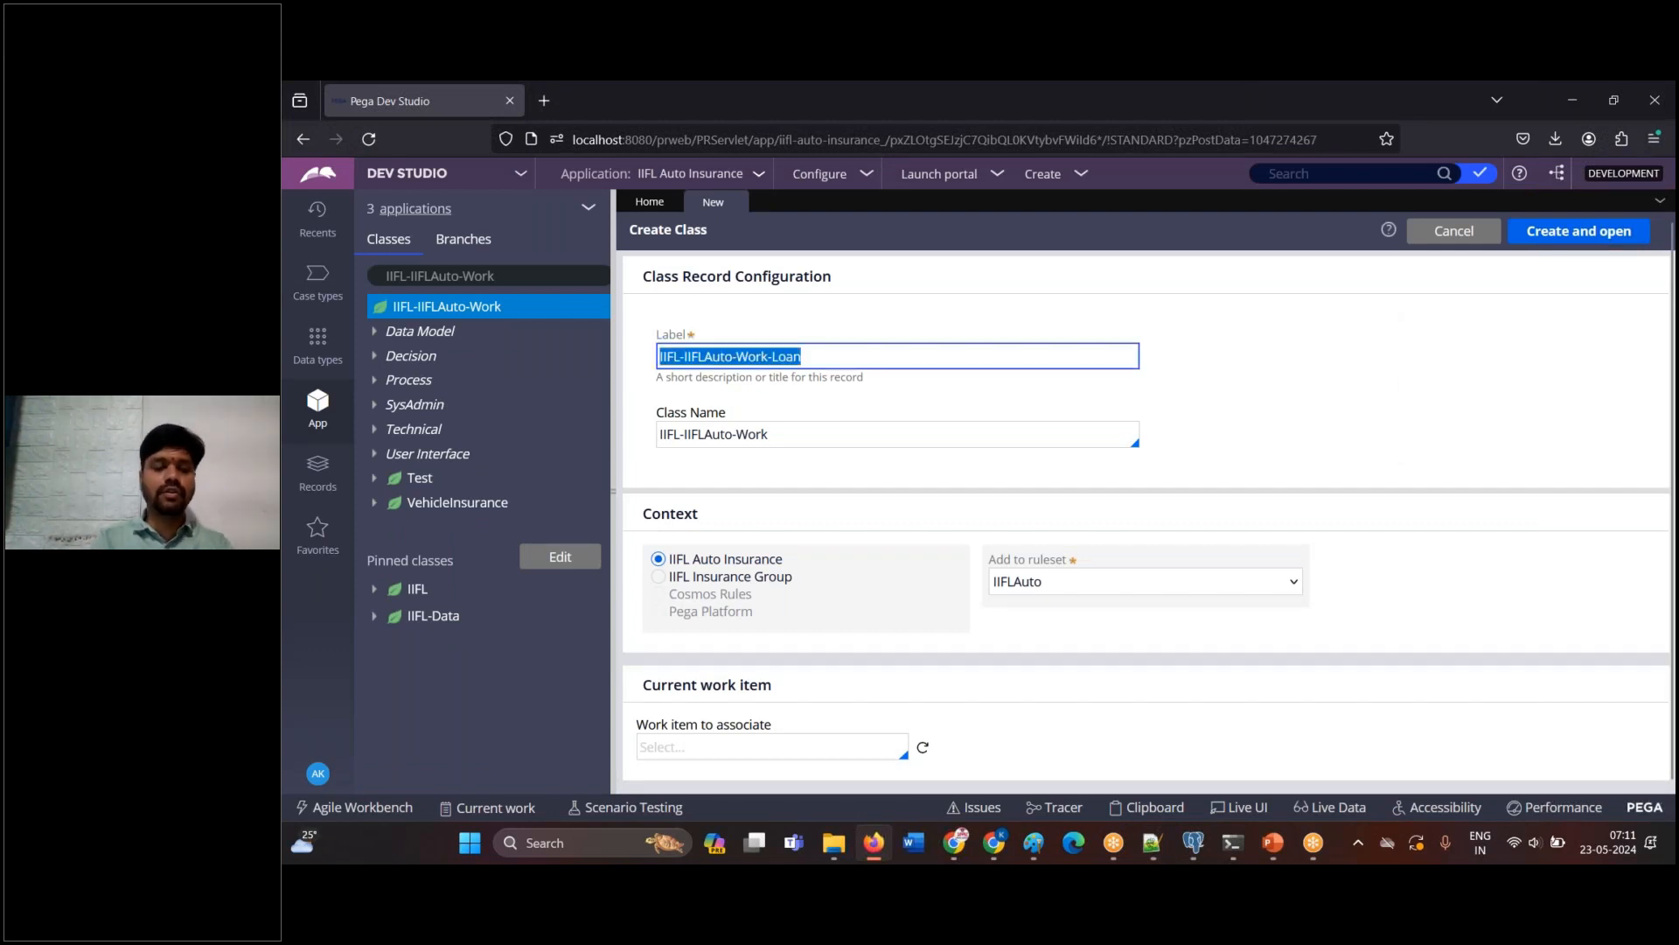
click(811, 435)
key(ctrl+a)
key(ctrl+v)
click(971, 495)
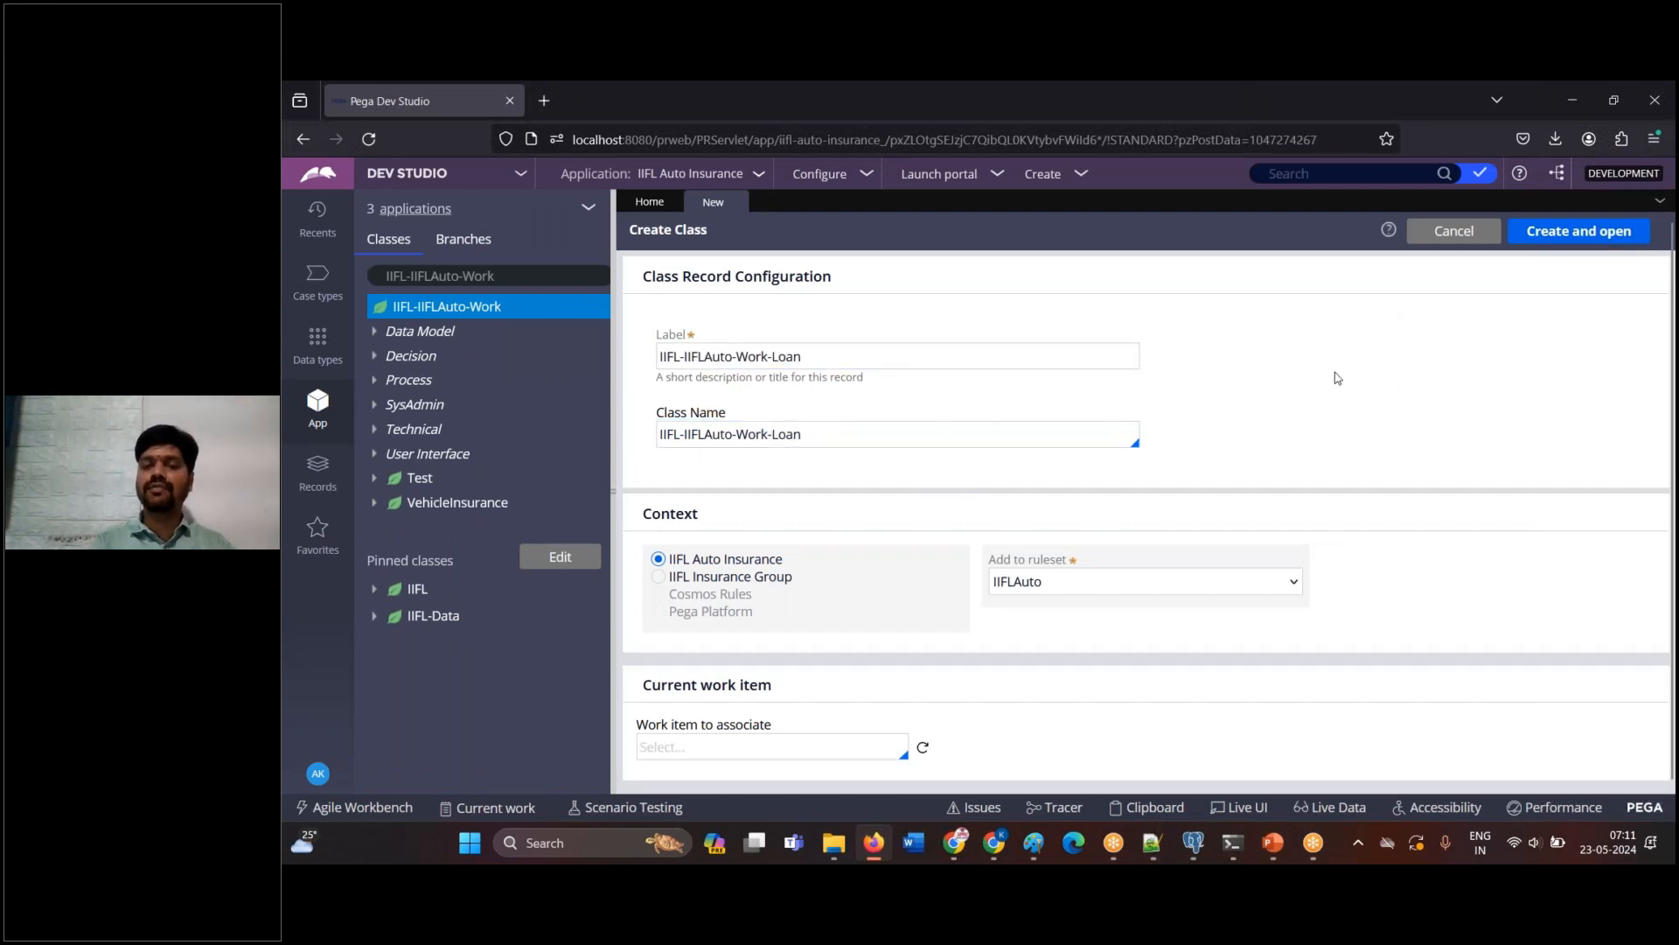
click(1565, 234)
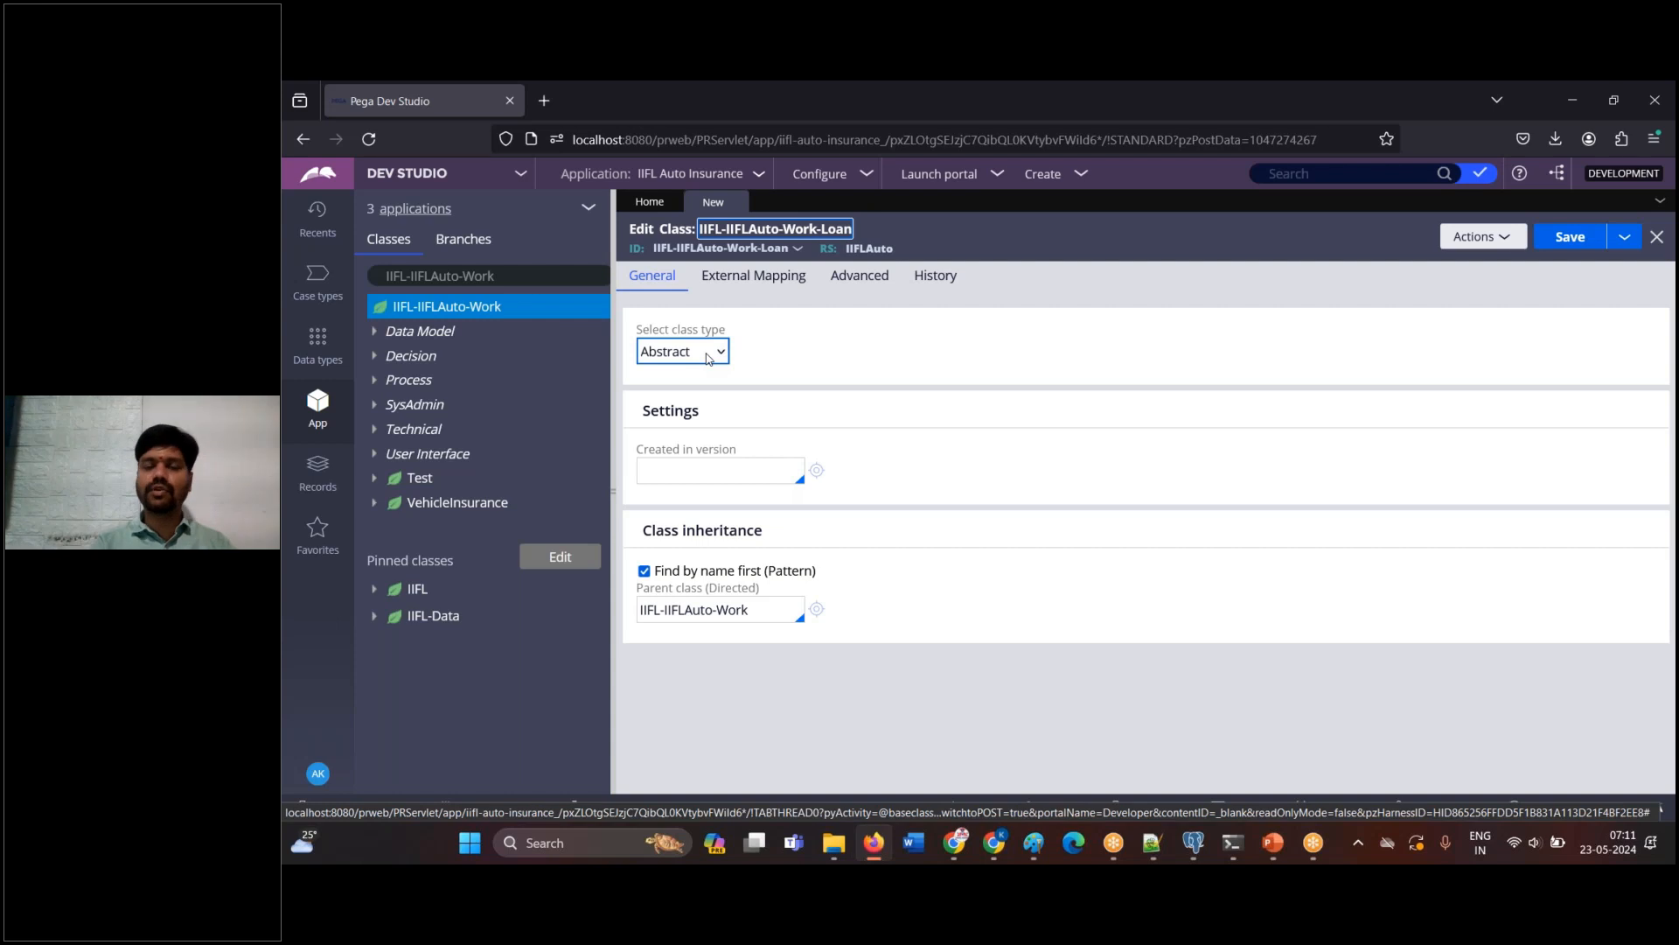
Set the class's created-in version to 01-01-03 and document it with description "dfs" and usage "dsfds".
click(697, 472)
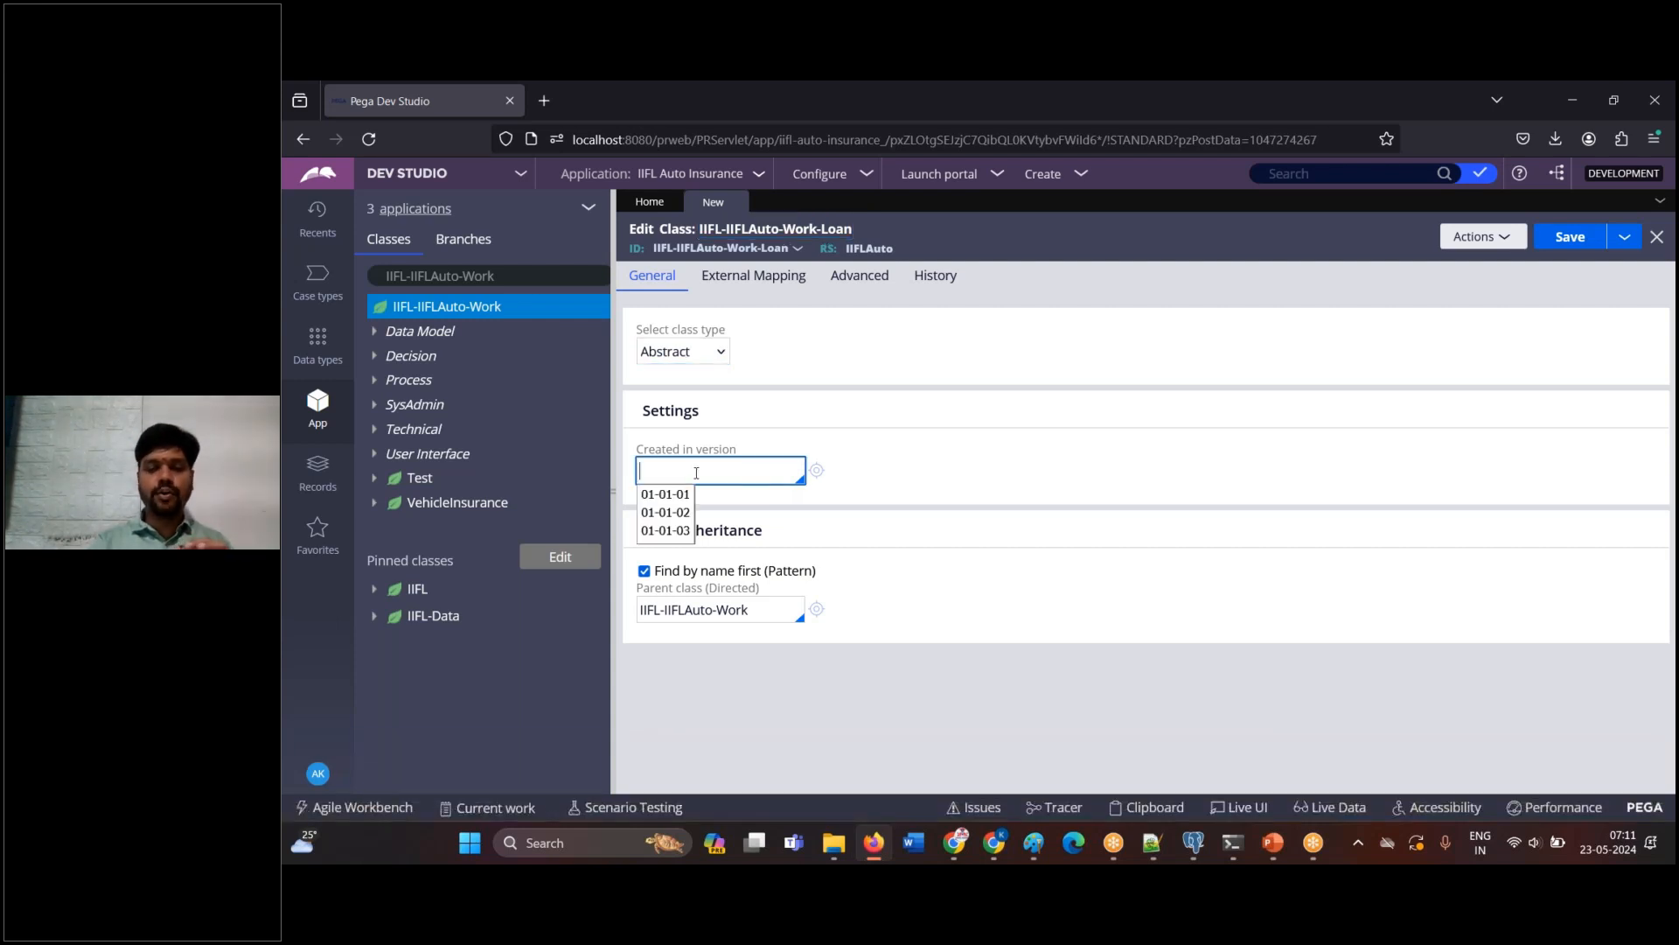
click(669, 532)
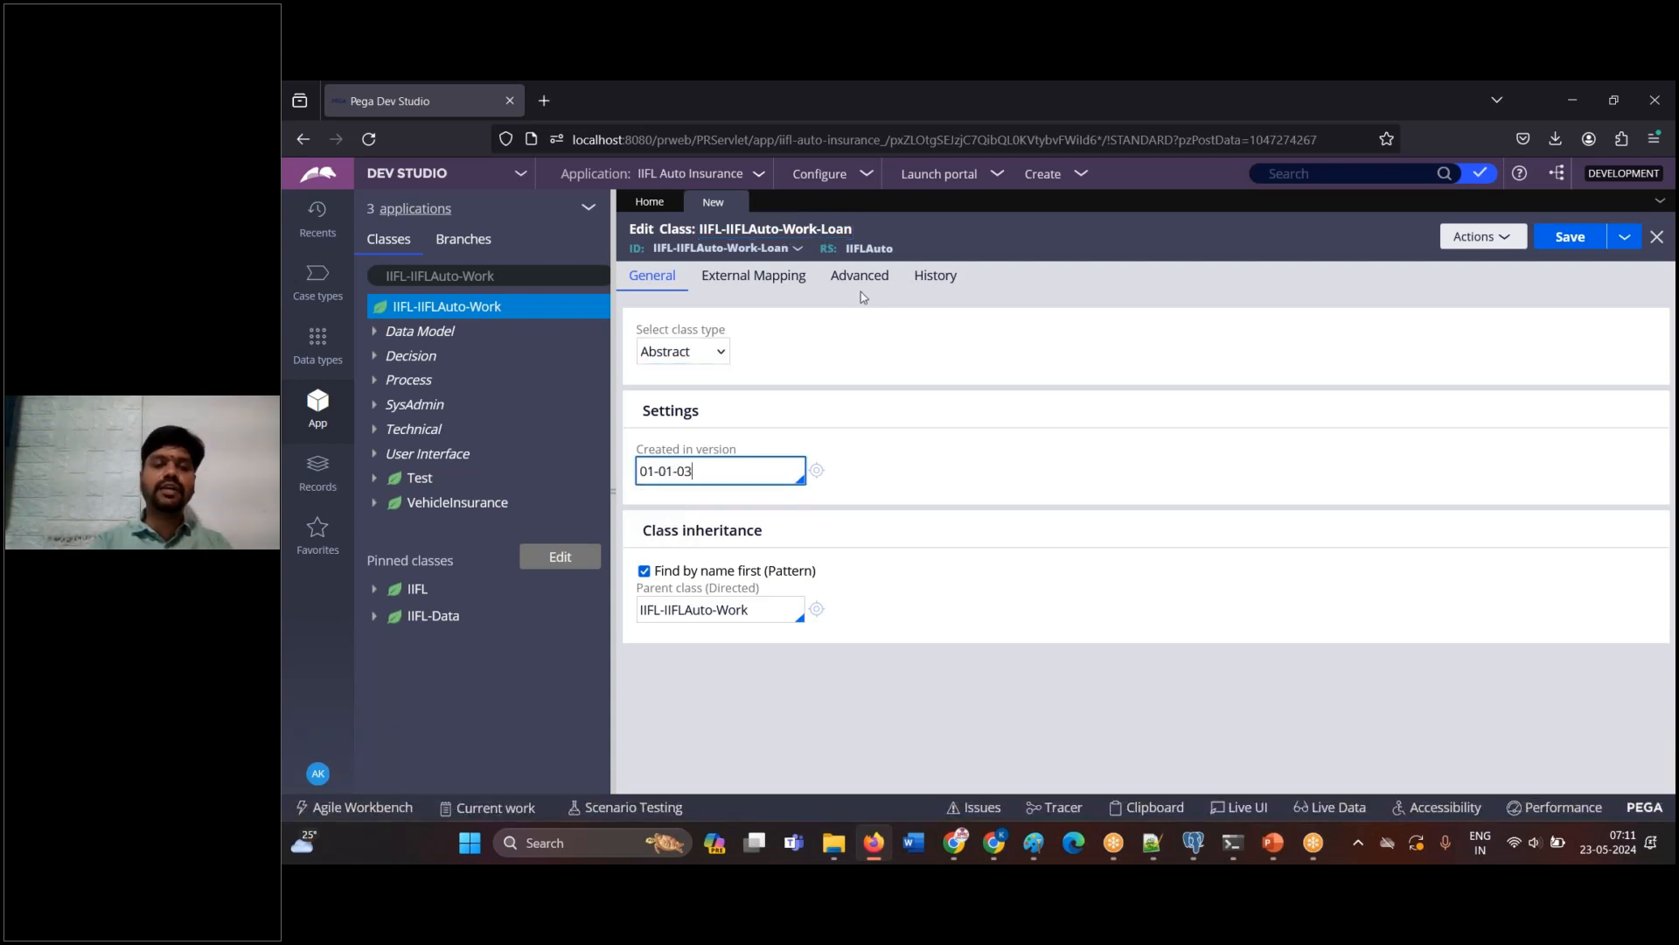
click(935, 276)
click(744, 415)
text(dfs)
click(724, 526)
text(dsfds)
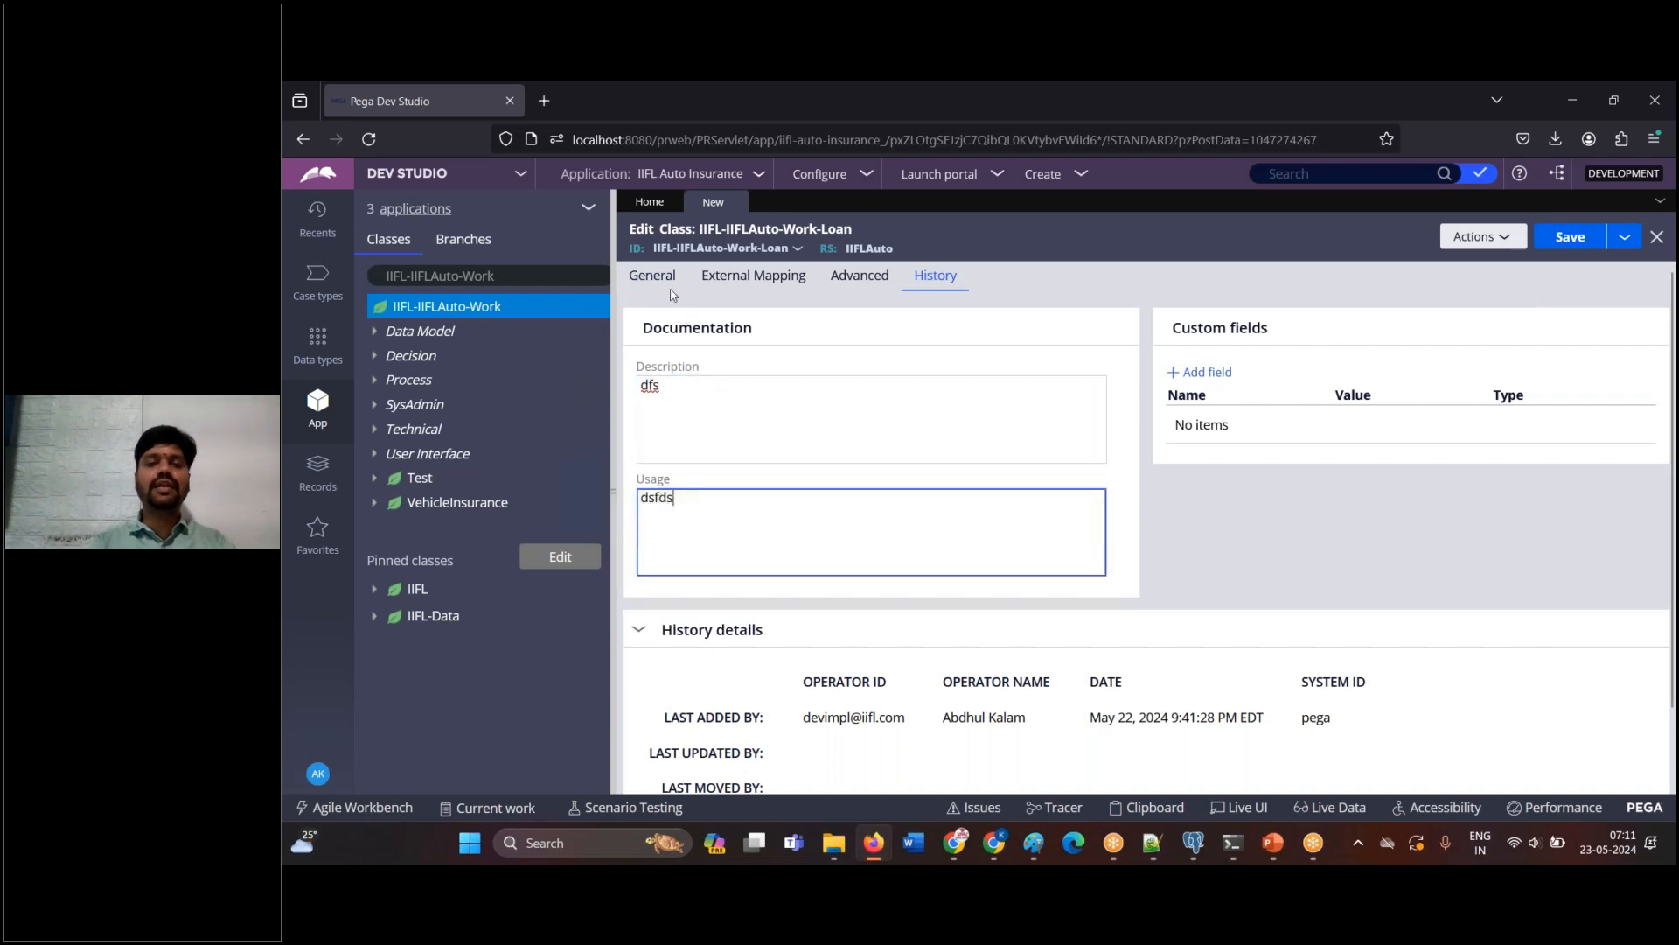
Save the new class from its general settings and load IIFL-IIFLAuto-Work-Loan in the class explorer.
click(670, 289)
click(1586, 248)
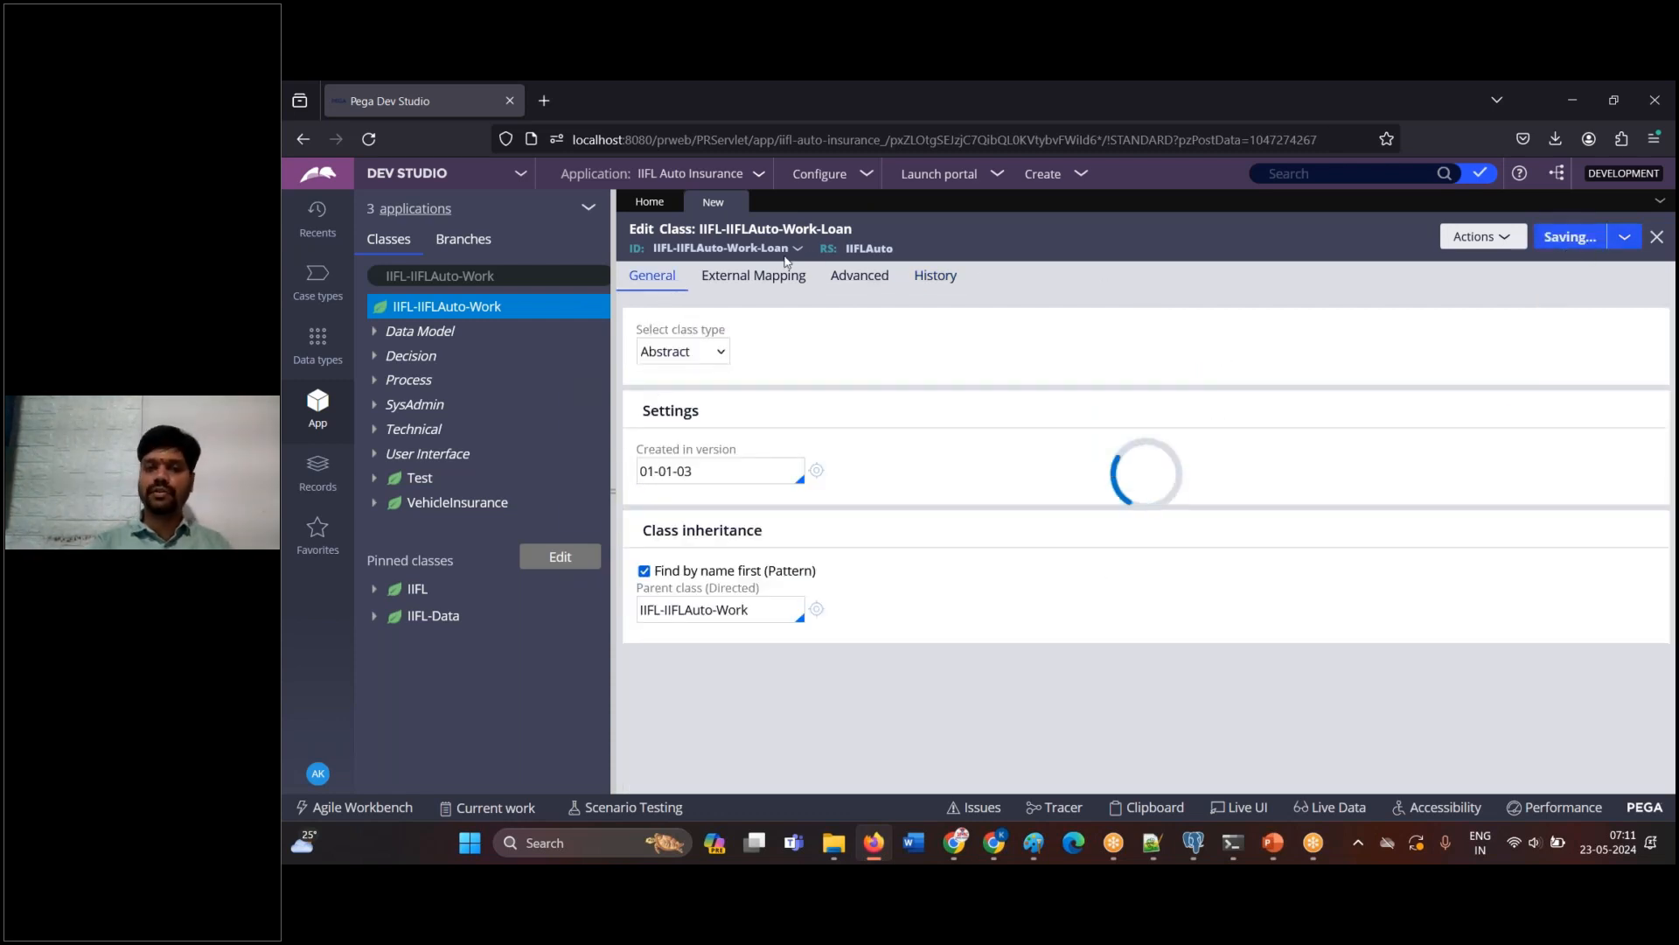
click(539, 277)
text(-)
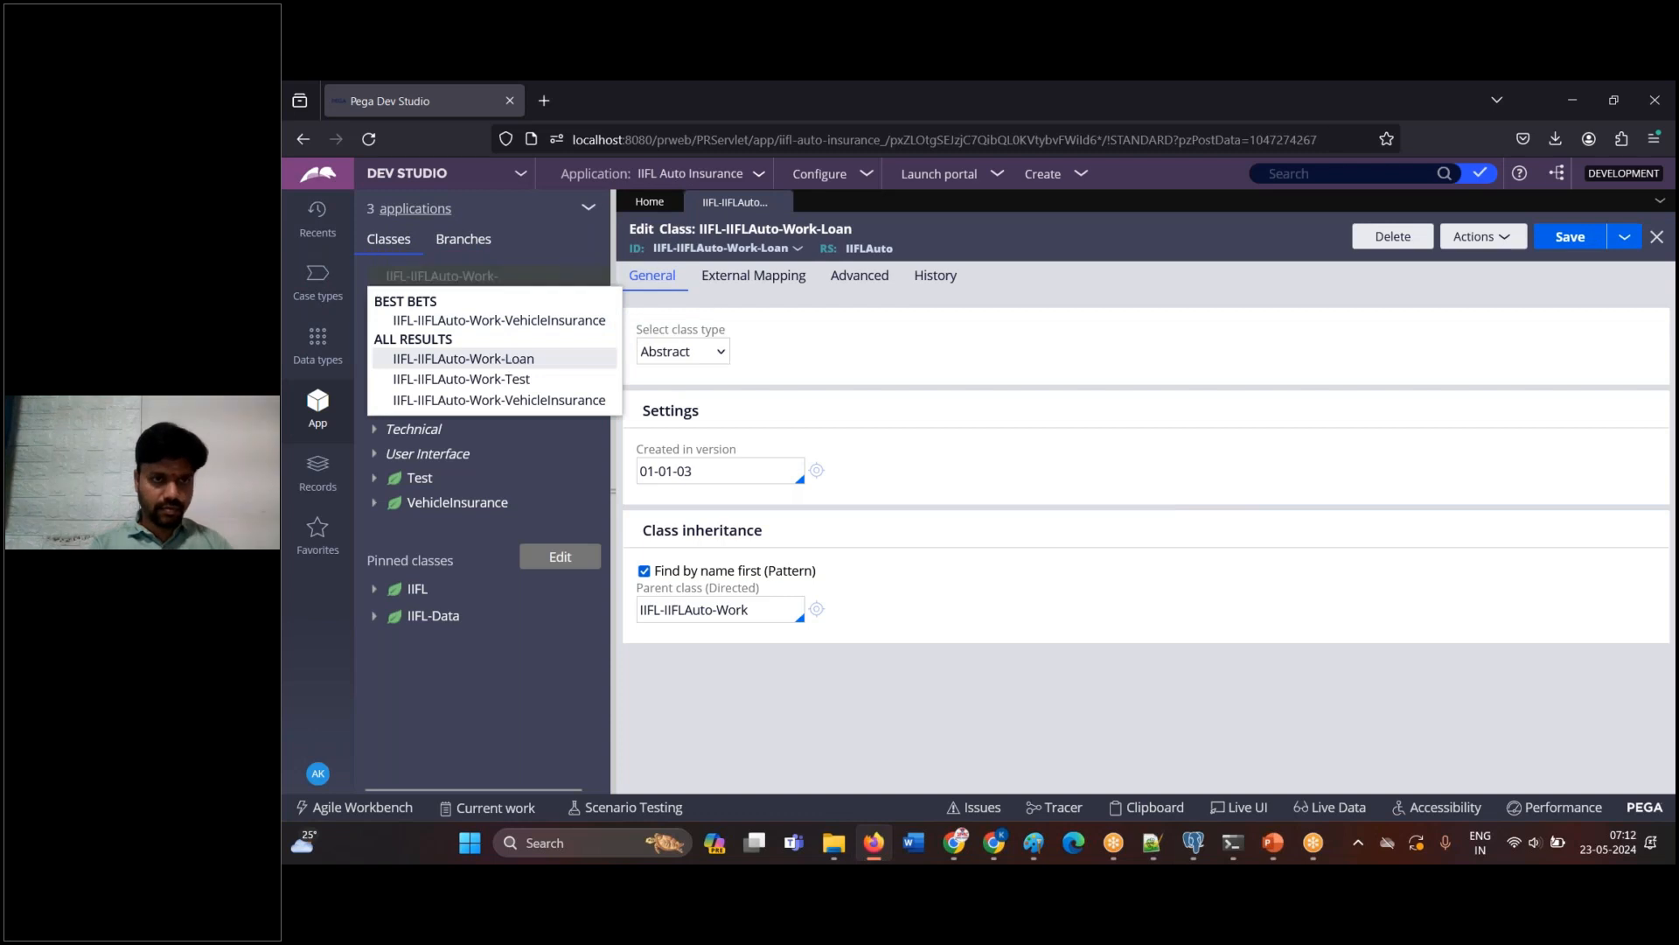
click(490, 358)
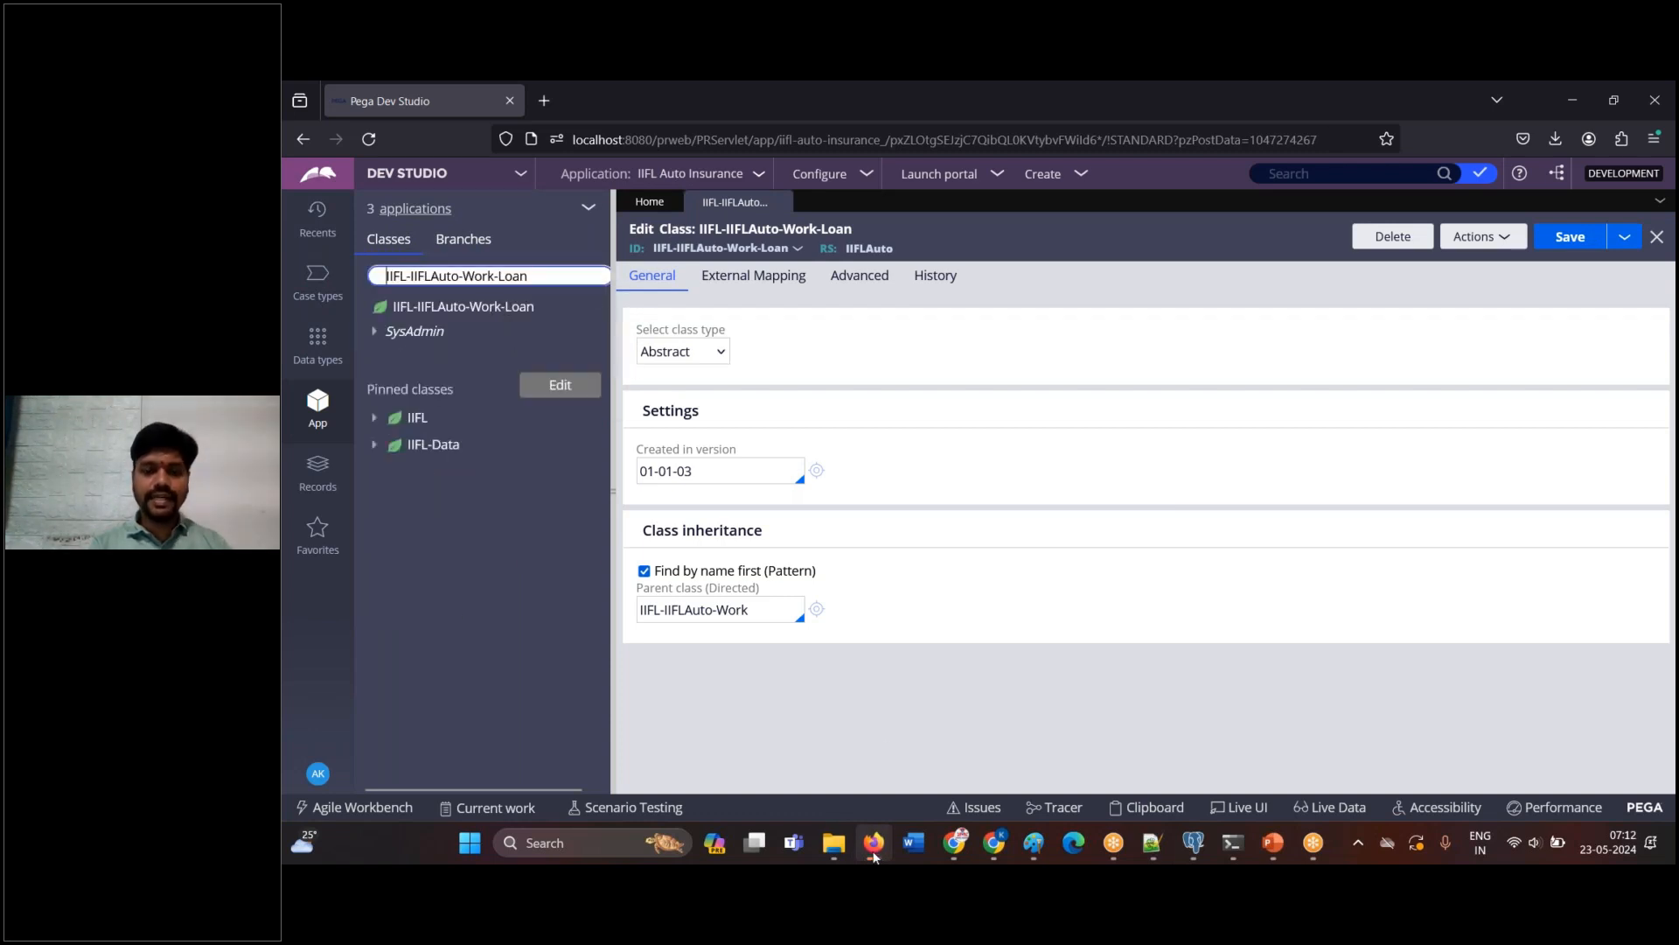
Switch to the Notepad++ notes and highlight the "coding lines" placeholder inside the main method.
key(alt+Tab)
drag(483, 382, 690, 387)
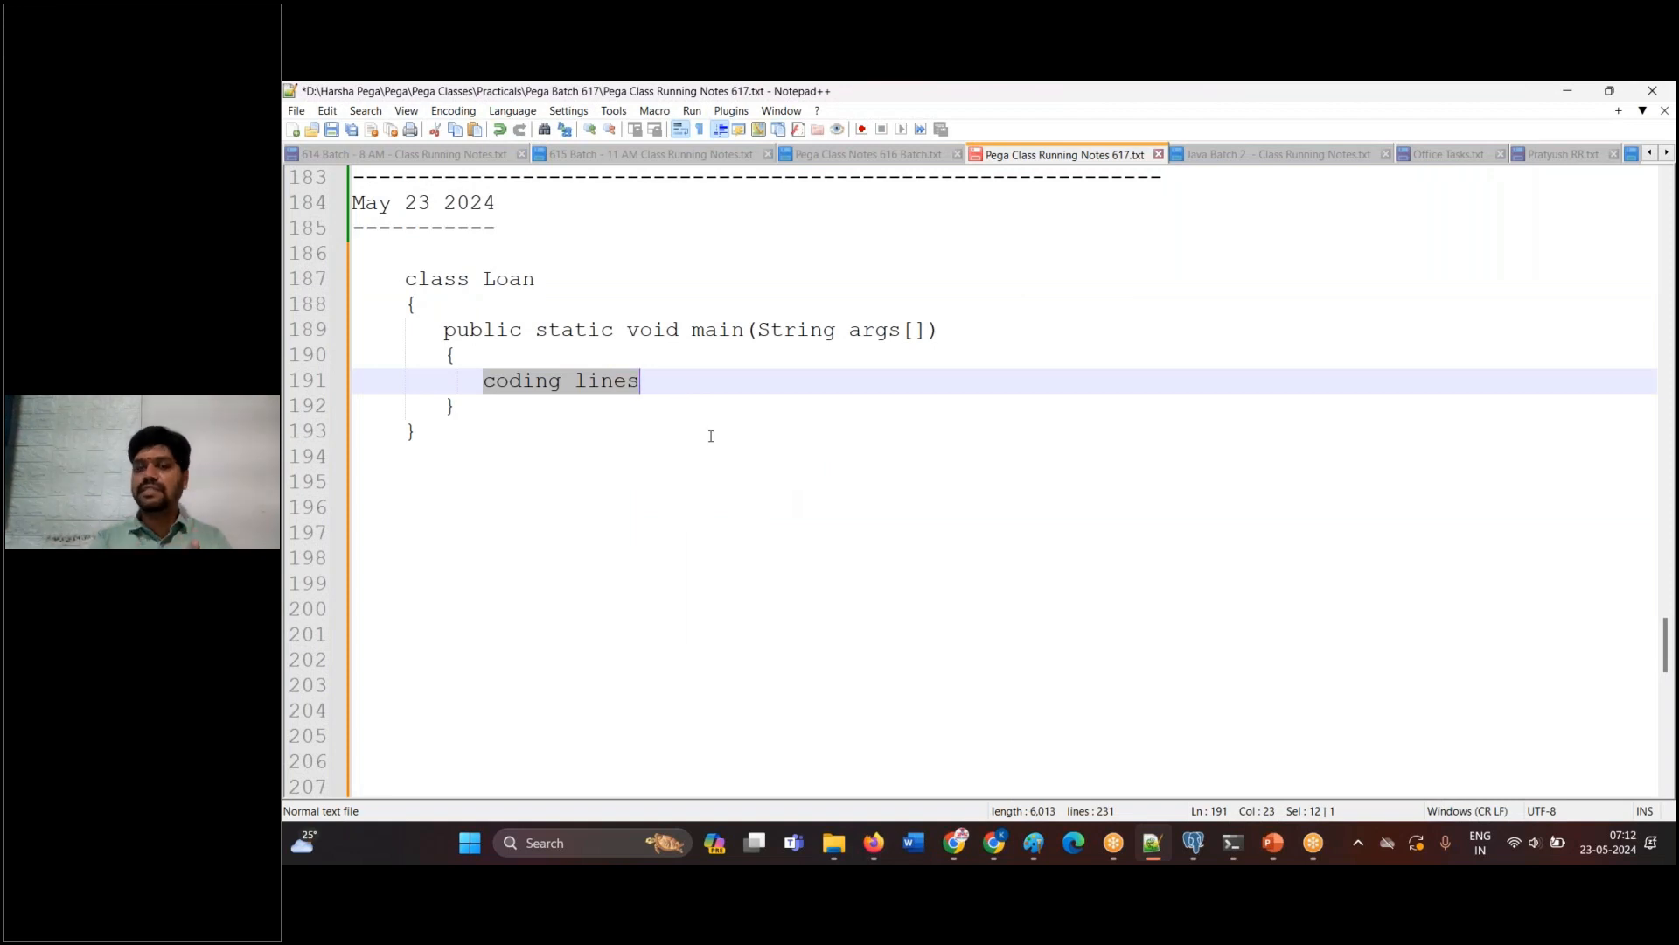
Return to Pega Dev Studio and create and open a Section labelled Test under the IIFL-IIFLAuto-Work-Loan class.
click(884, 845)
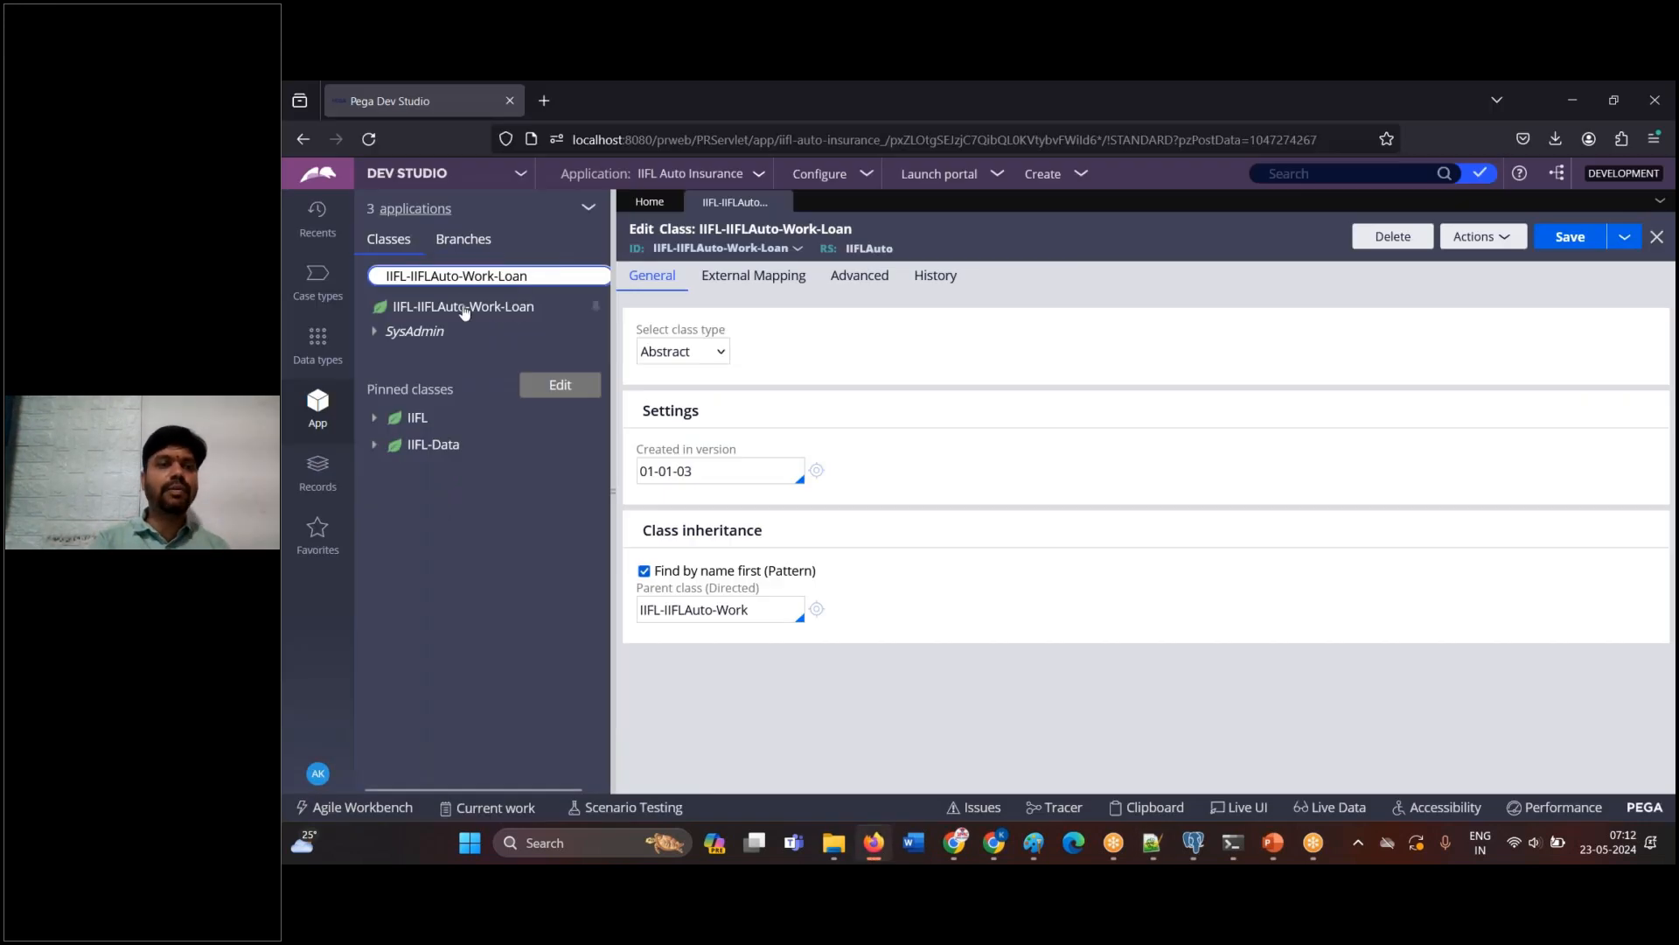
right_click(464, 312)
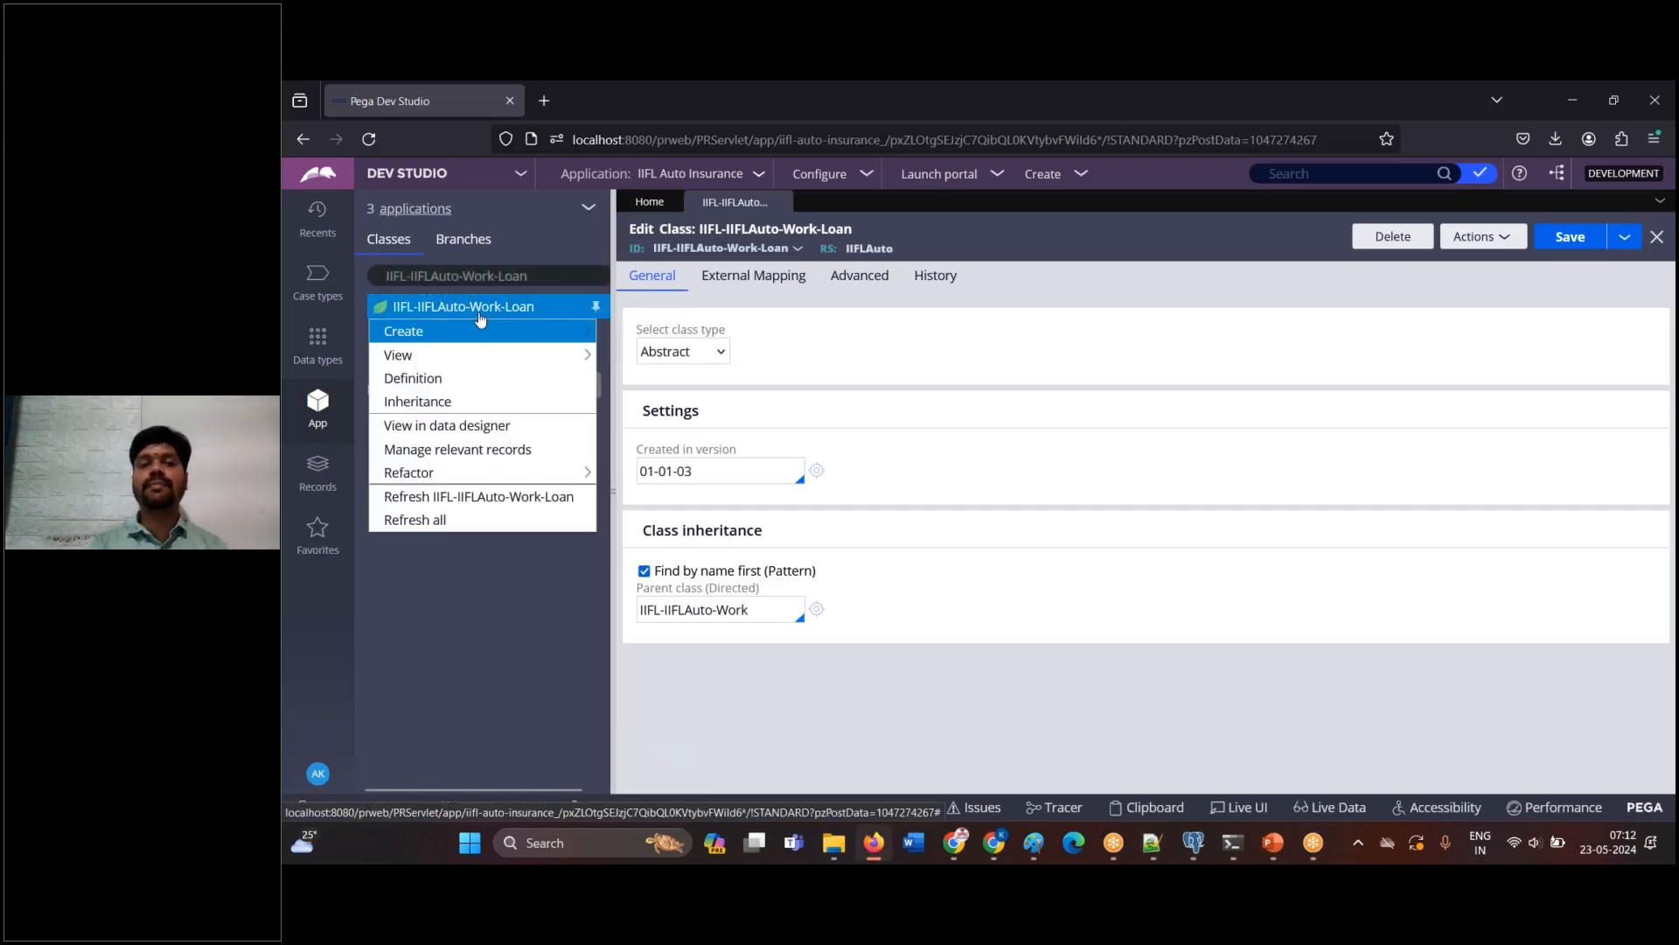
mouse_move(525, 337)
mouse_move(691, 658)
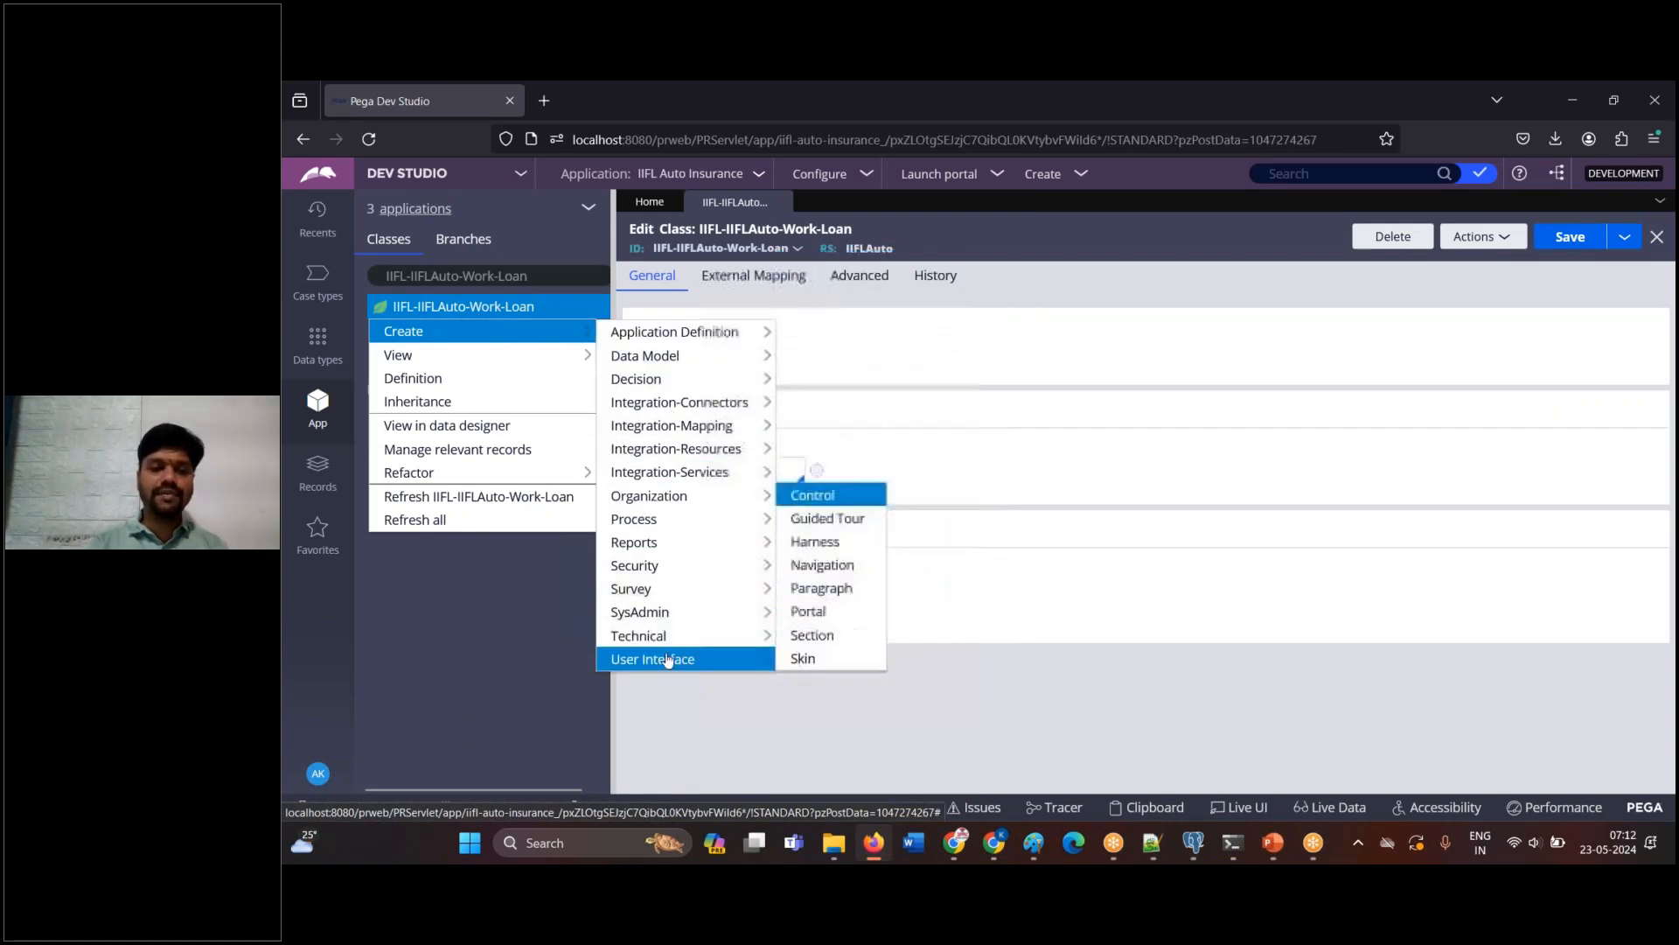
click(813, 635)
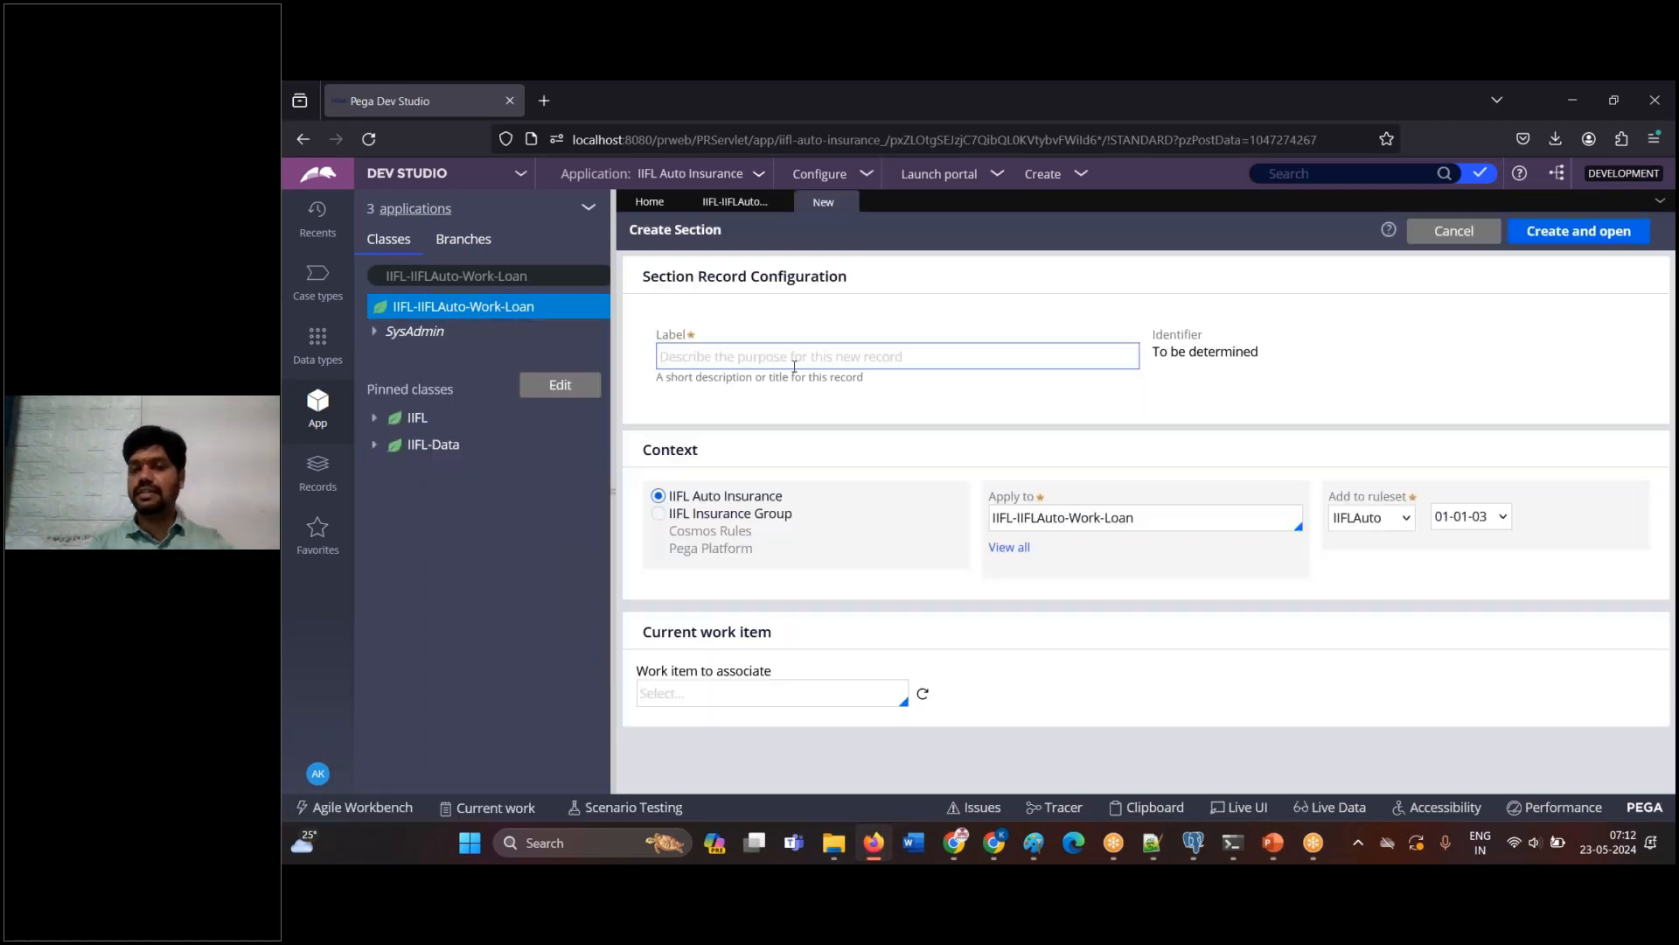
click(795, 366)
text(Test)
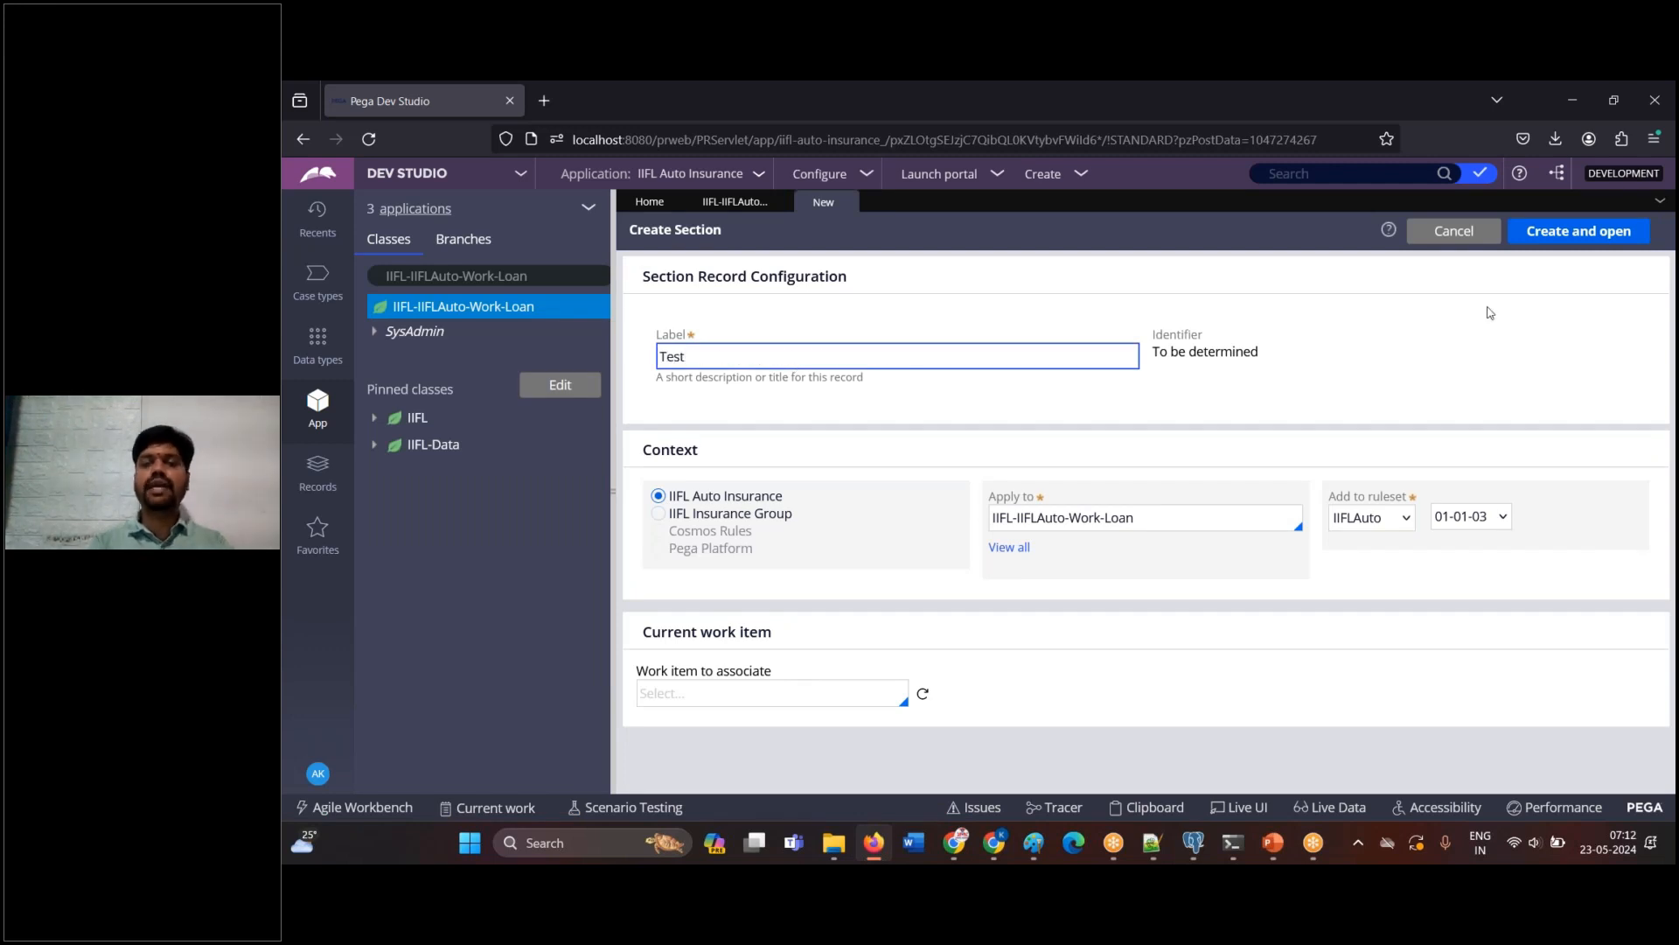
click(1579, 231)
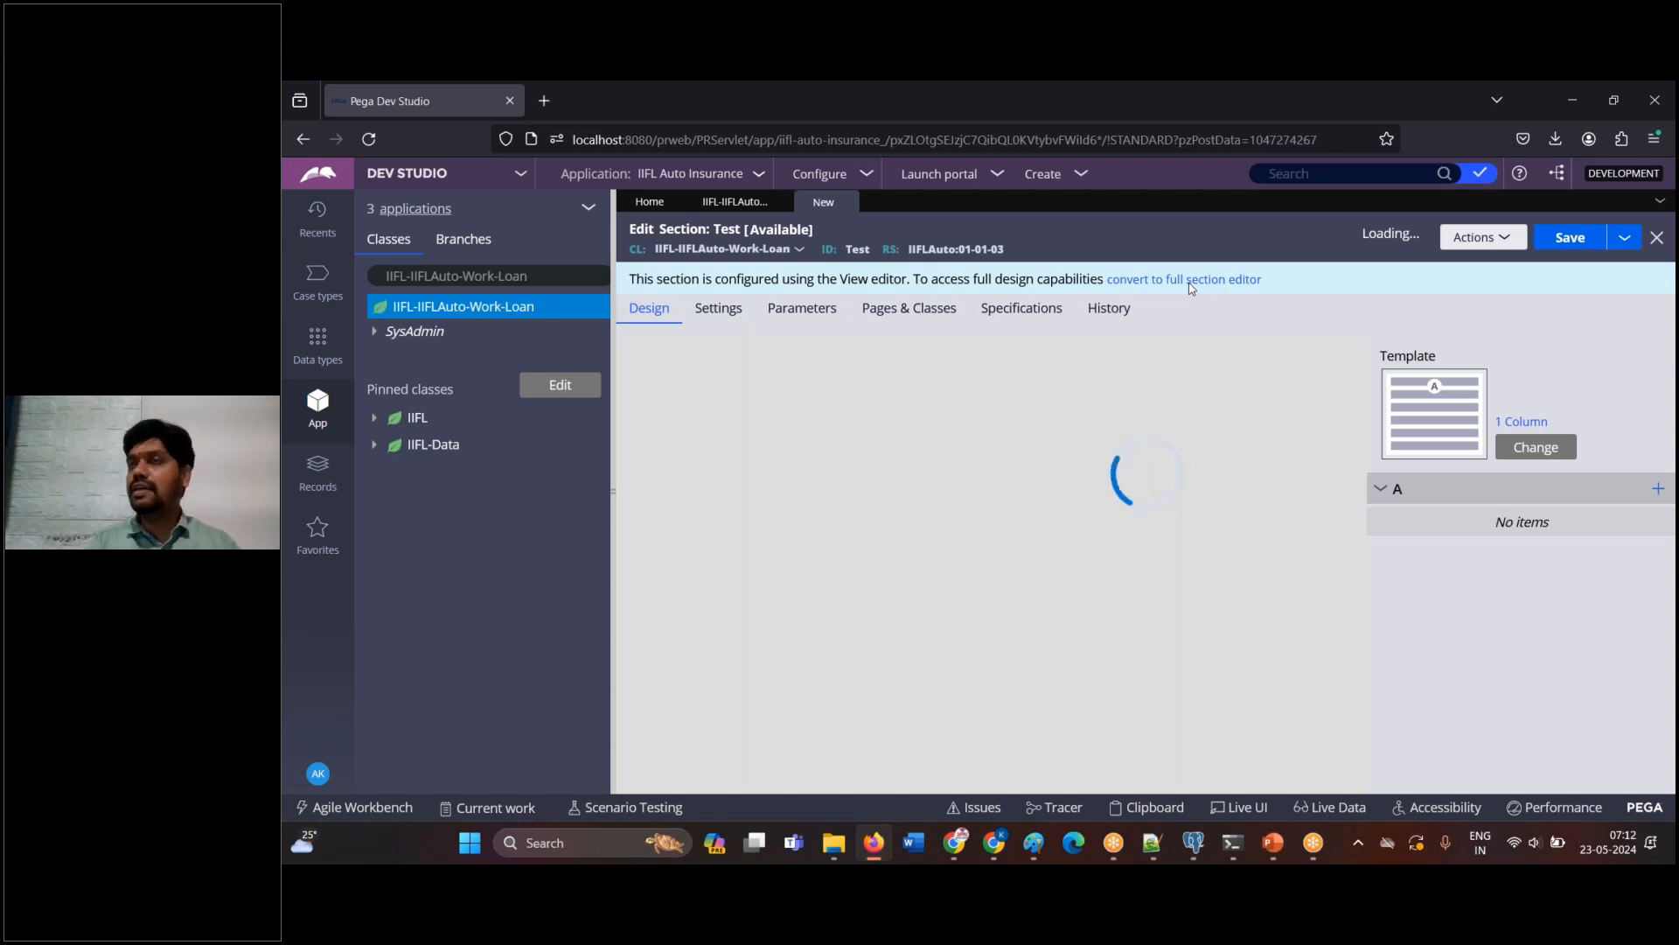
Convert the Test section to the full section editor and open the list of data capture controls.
click(1186, 280)
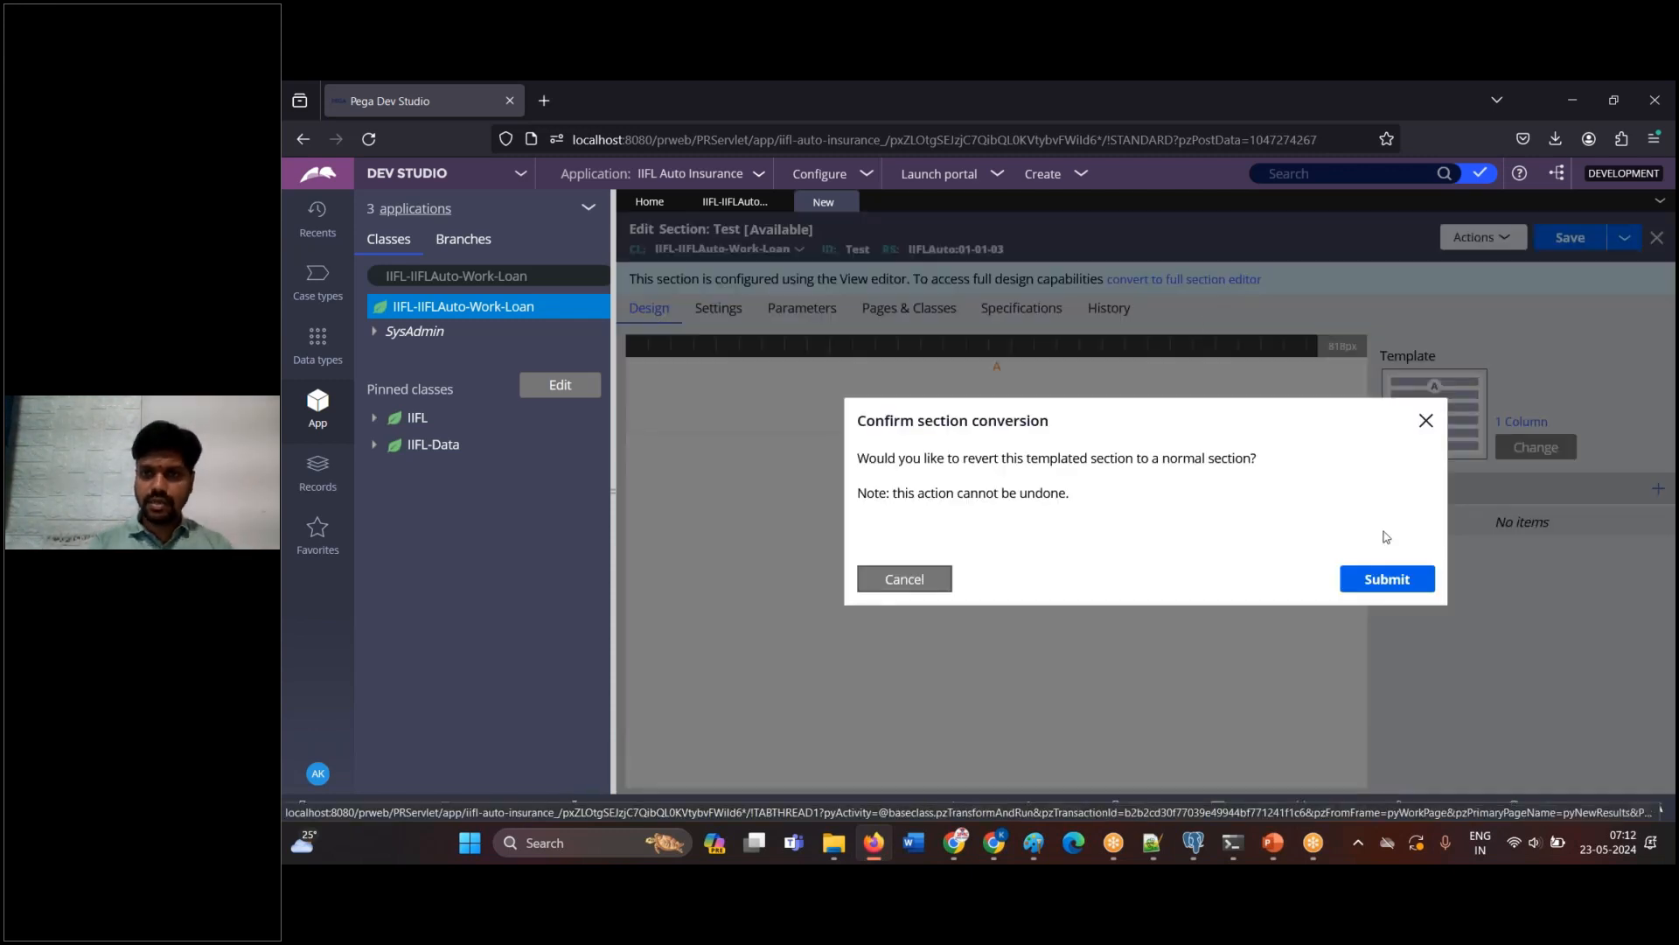
click(1396, 579)
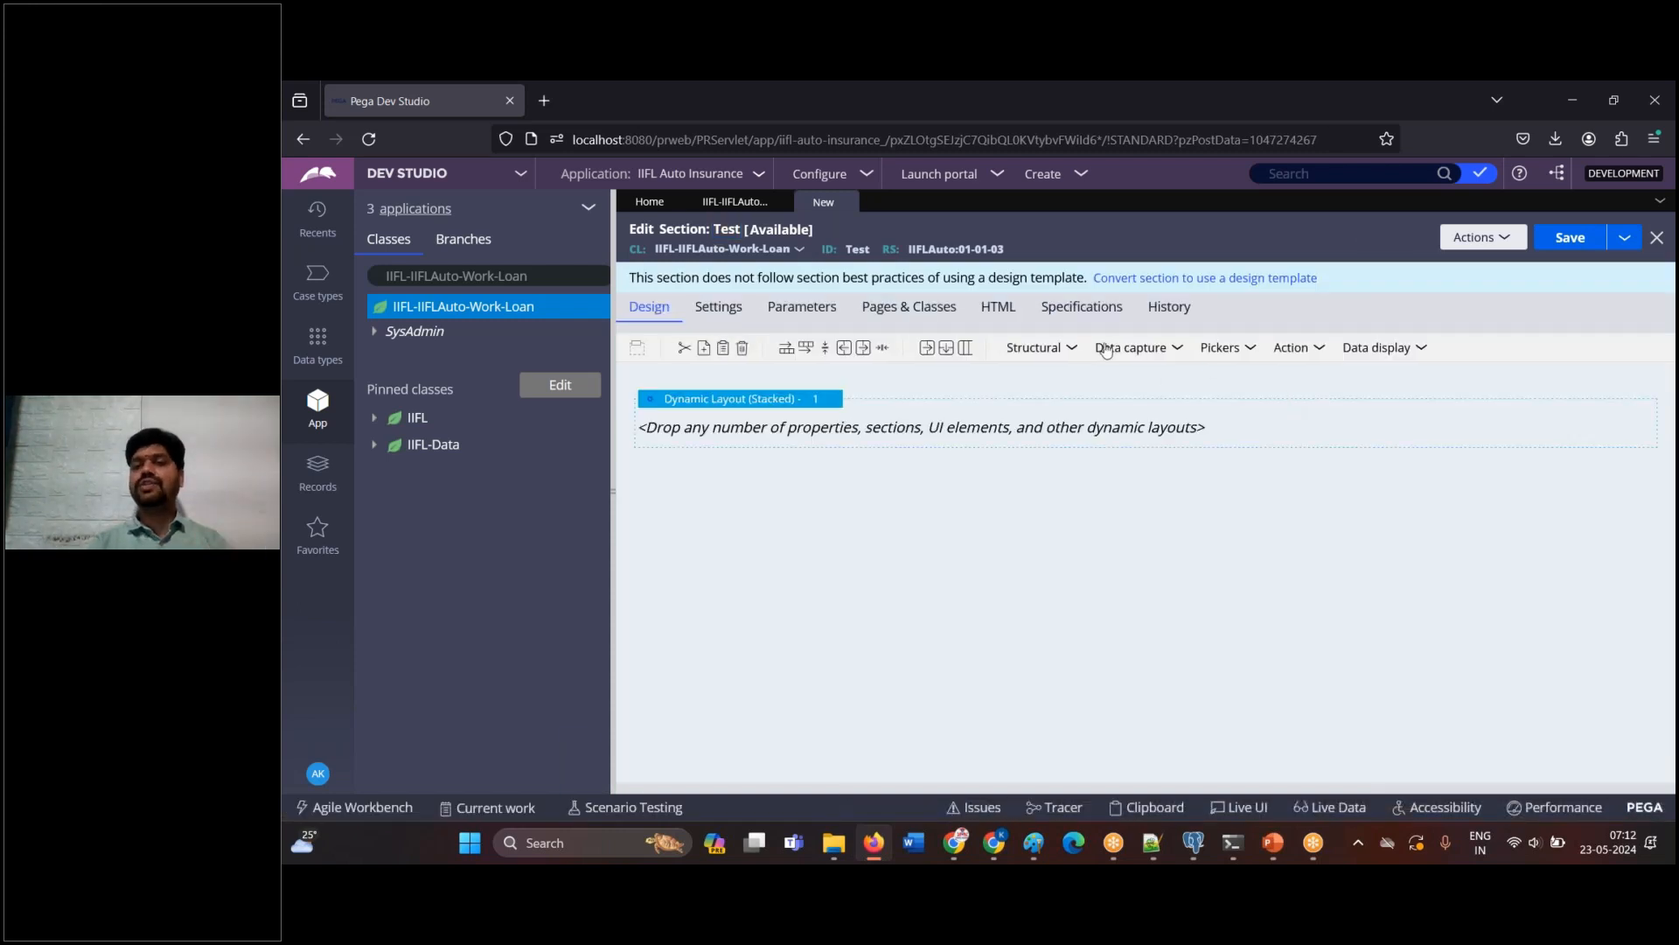
click(1102, 349)
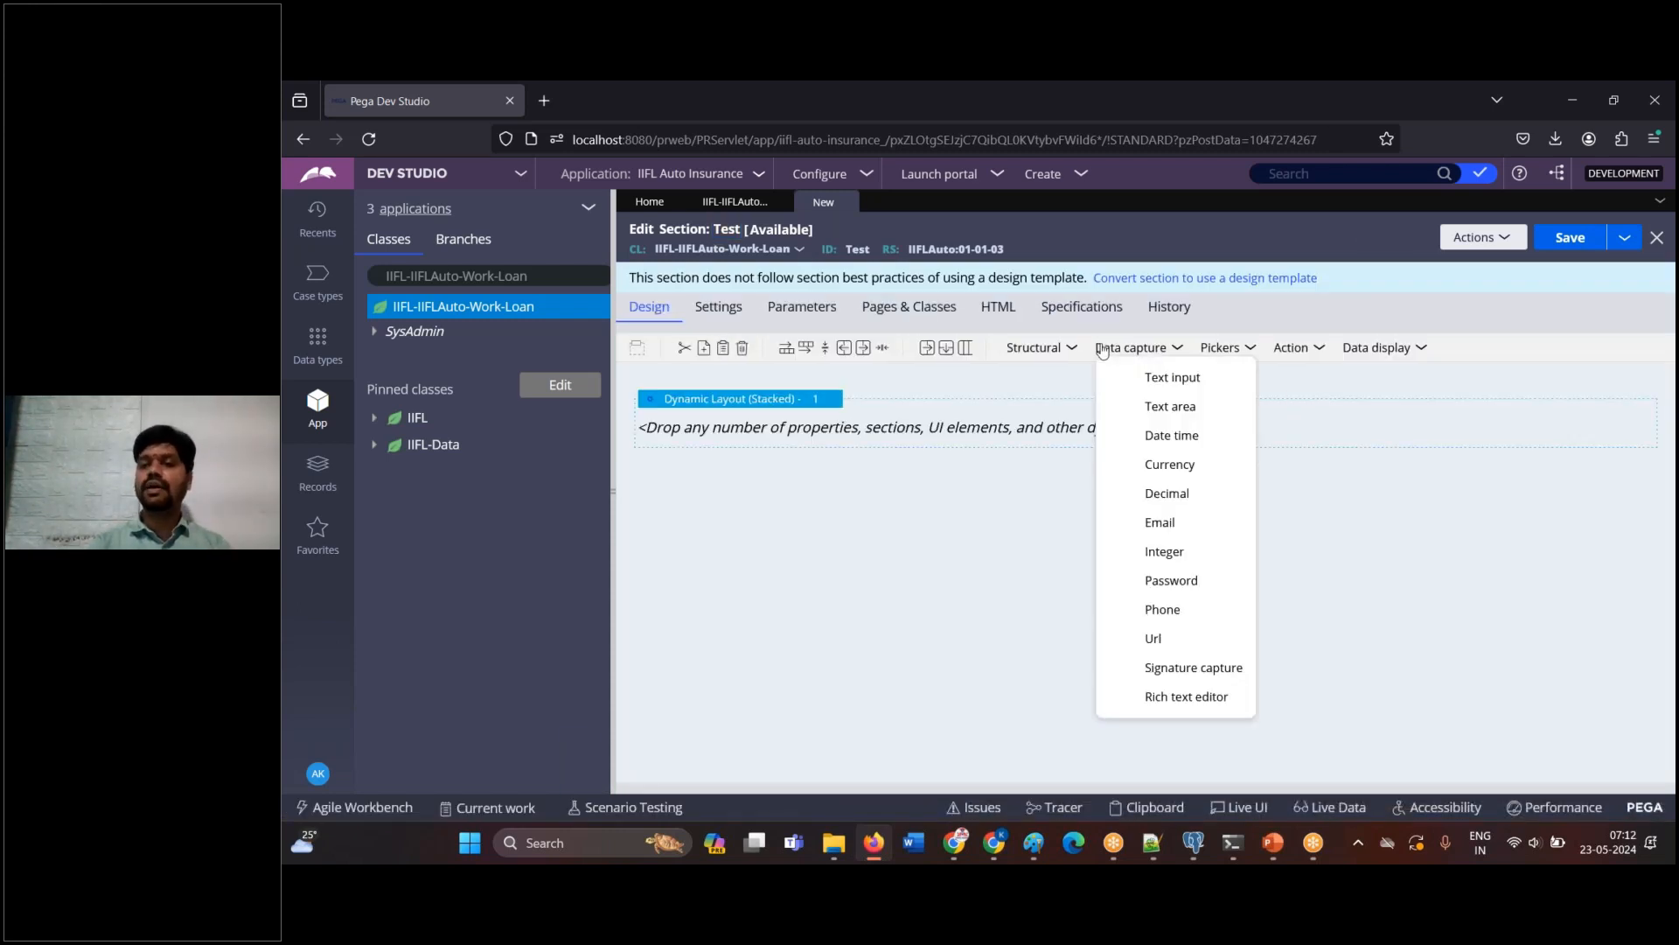
Add a Text input control to the dynamic layout of the Test section.
click(1144, 391)
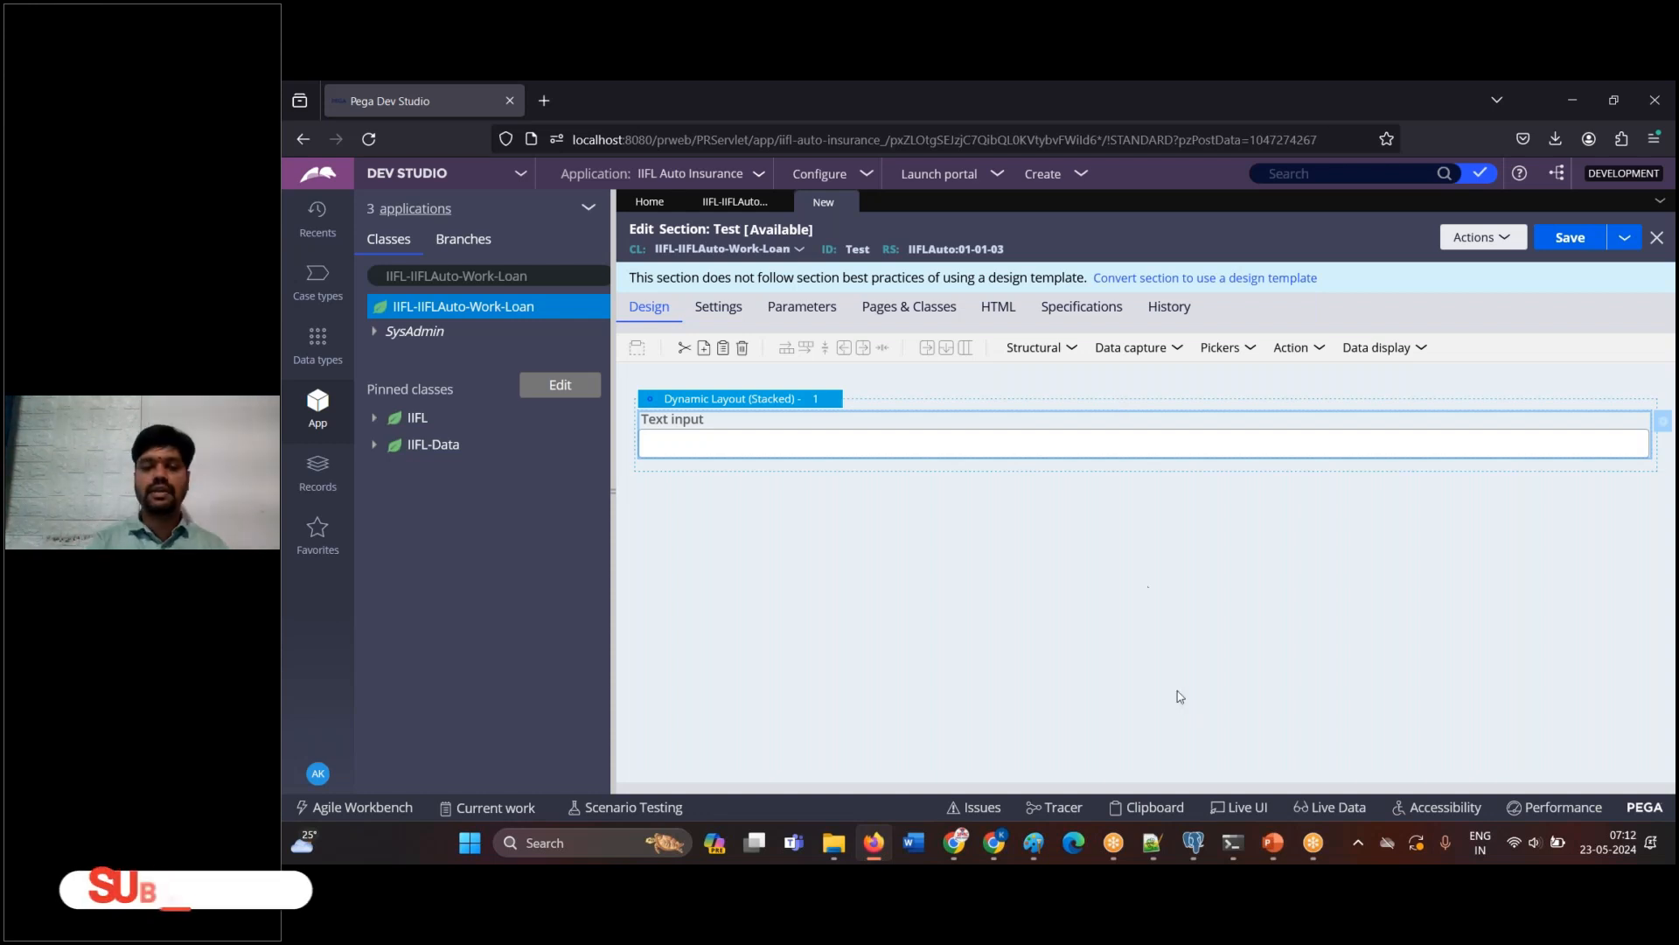
Switch to the Notepad++ notes and write "create table customer" a few lines below the Loan class code.
click(1152, 842)
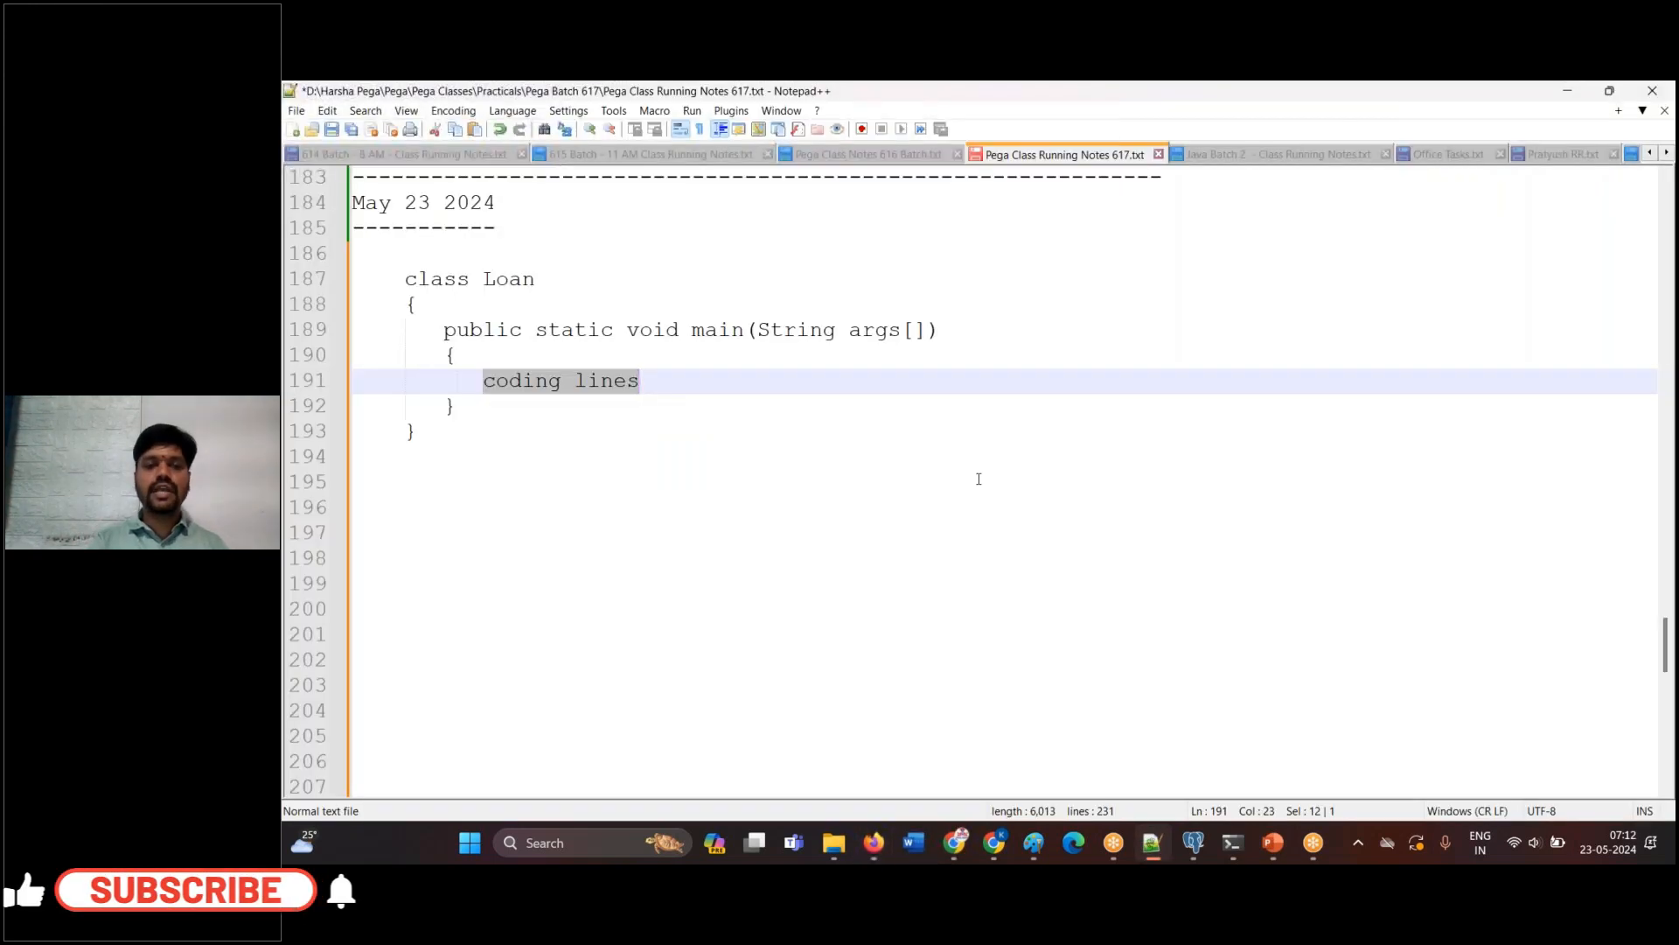
click(884, 509)
text(create table )
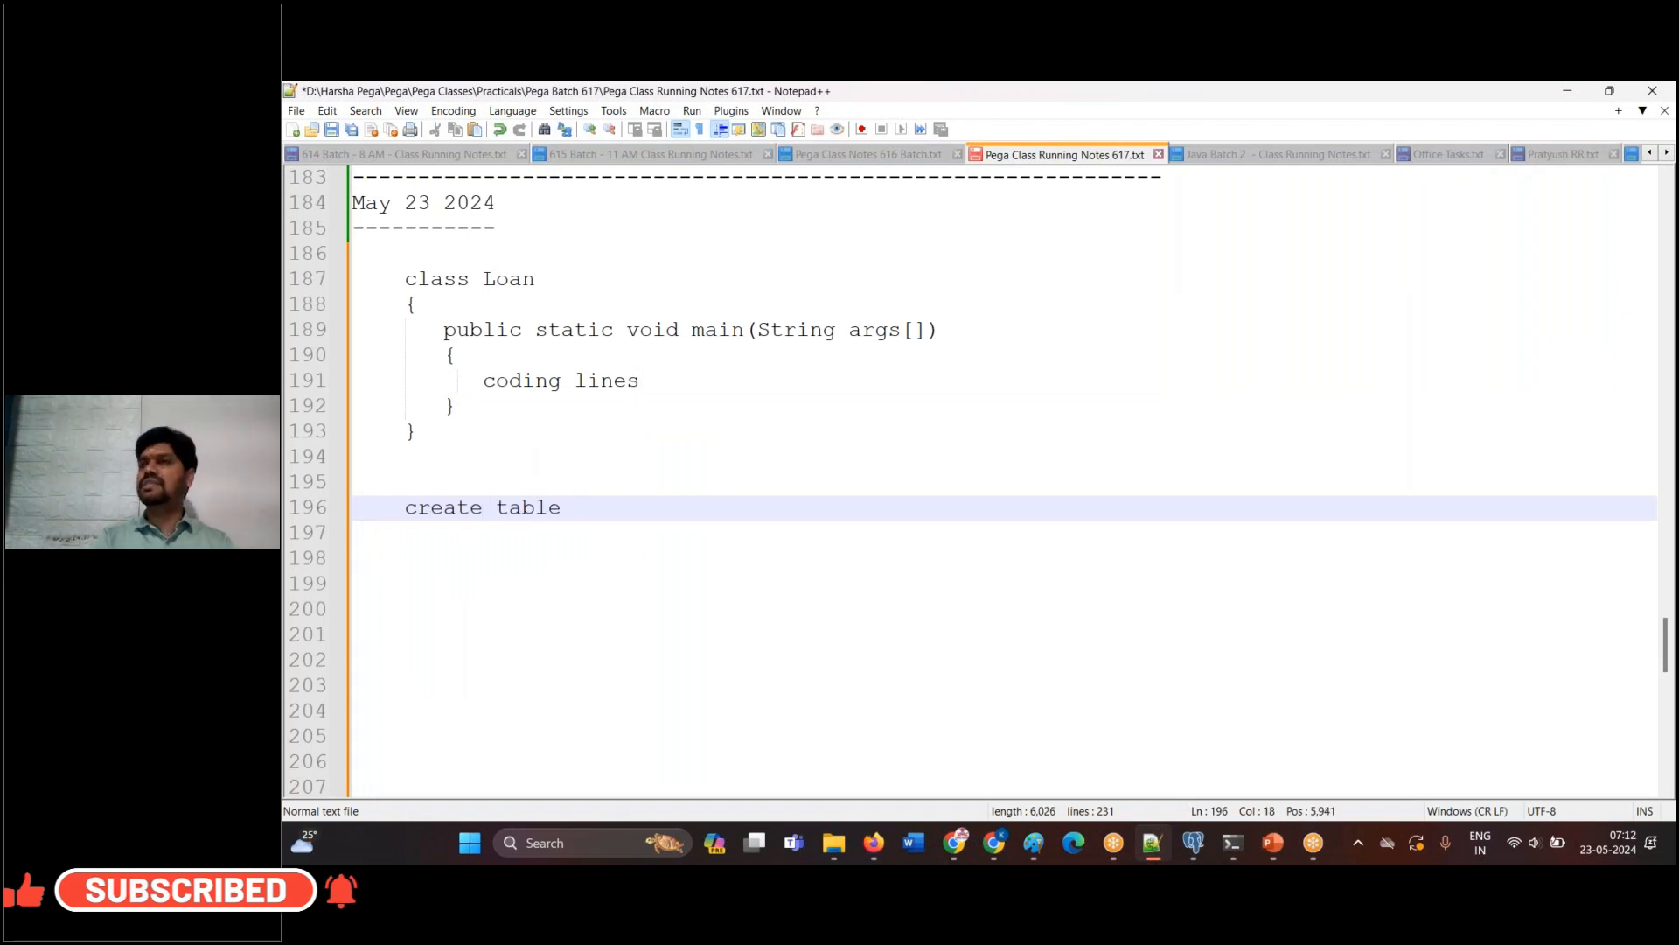
text(customer)
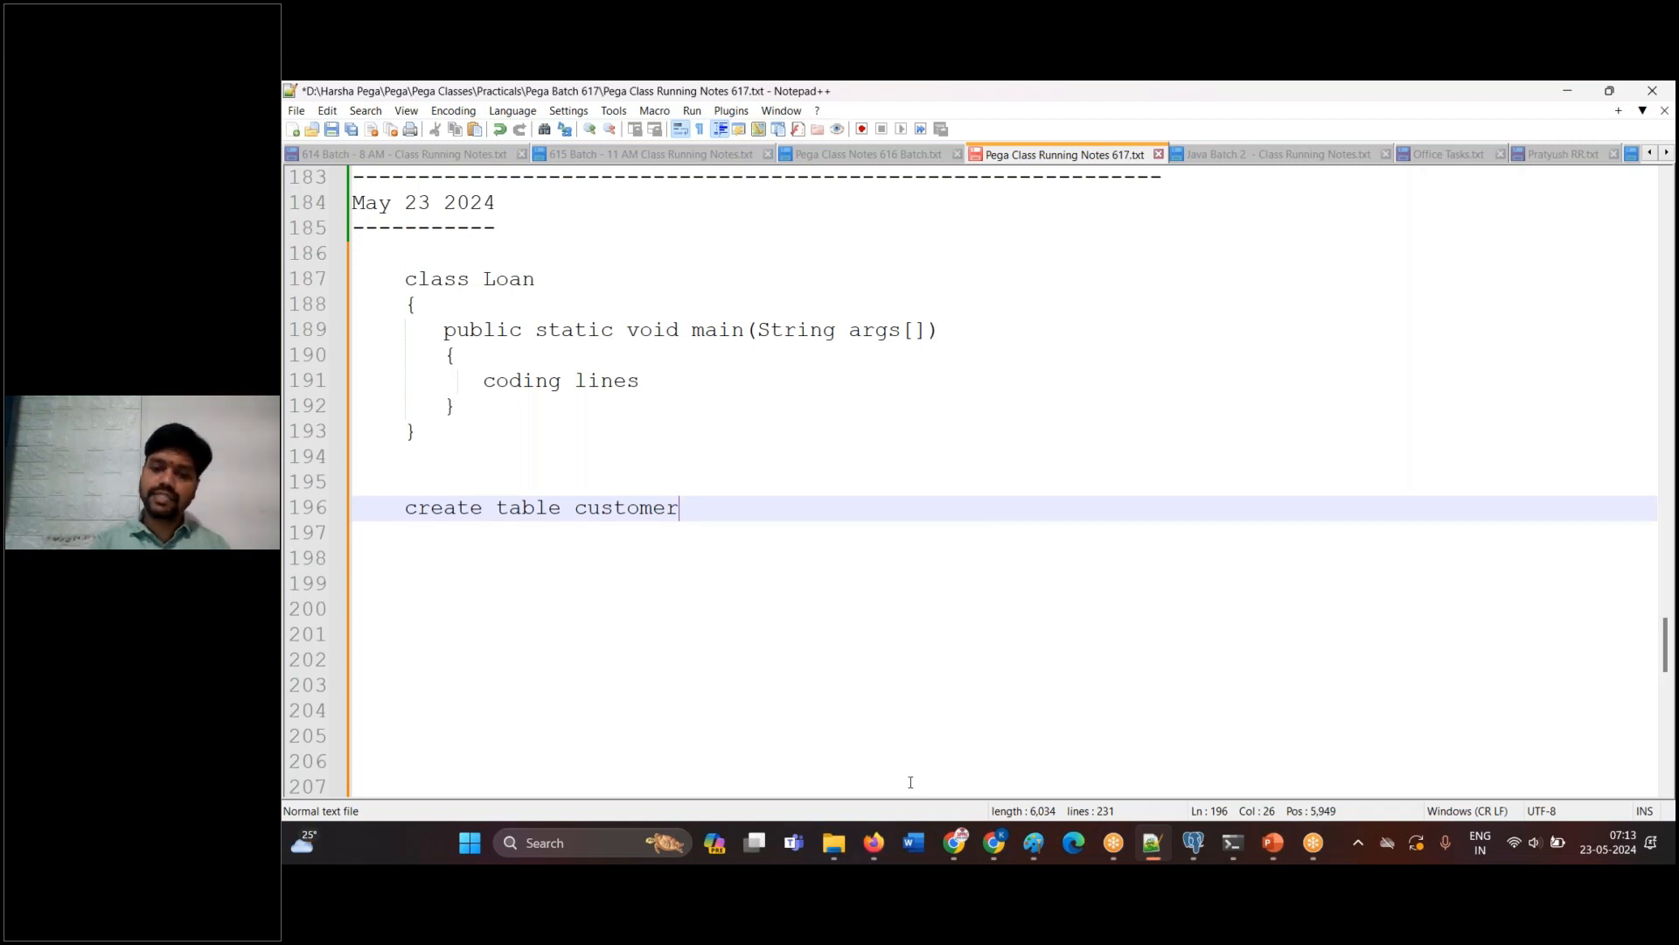
Return to Pega Dev Studio, open the Customer data type and view its stored records.
click(873, 842)
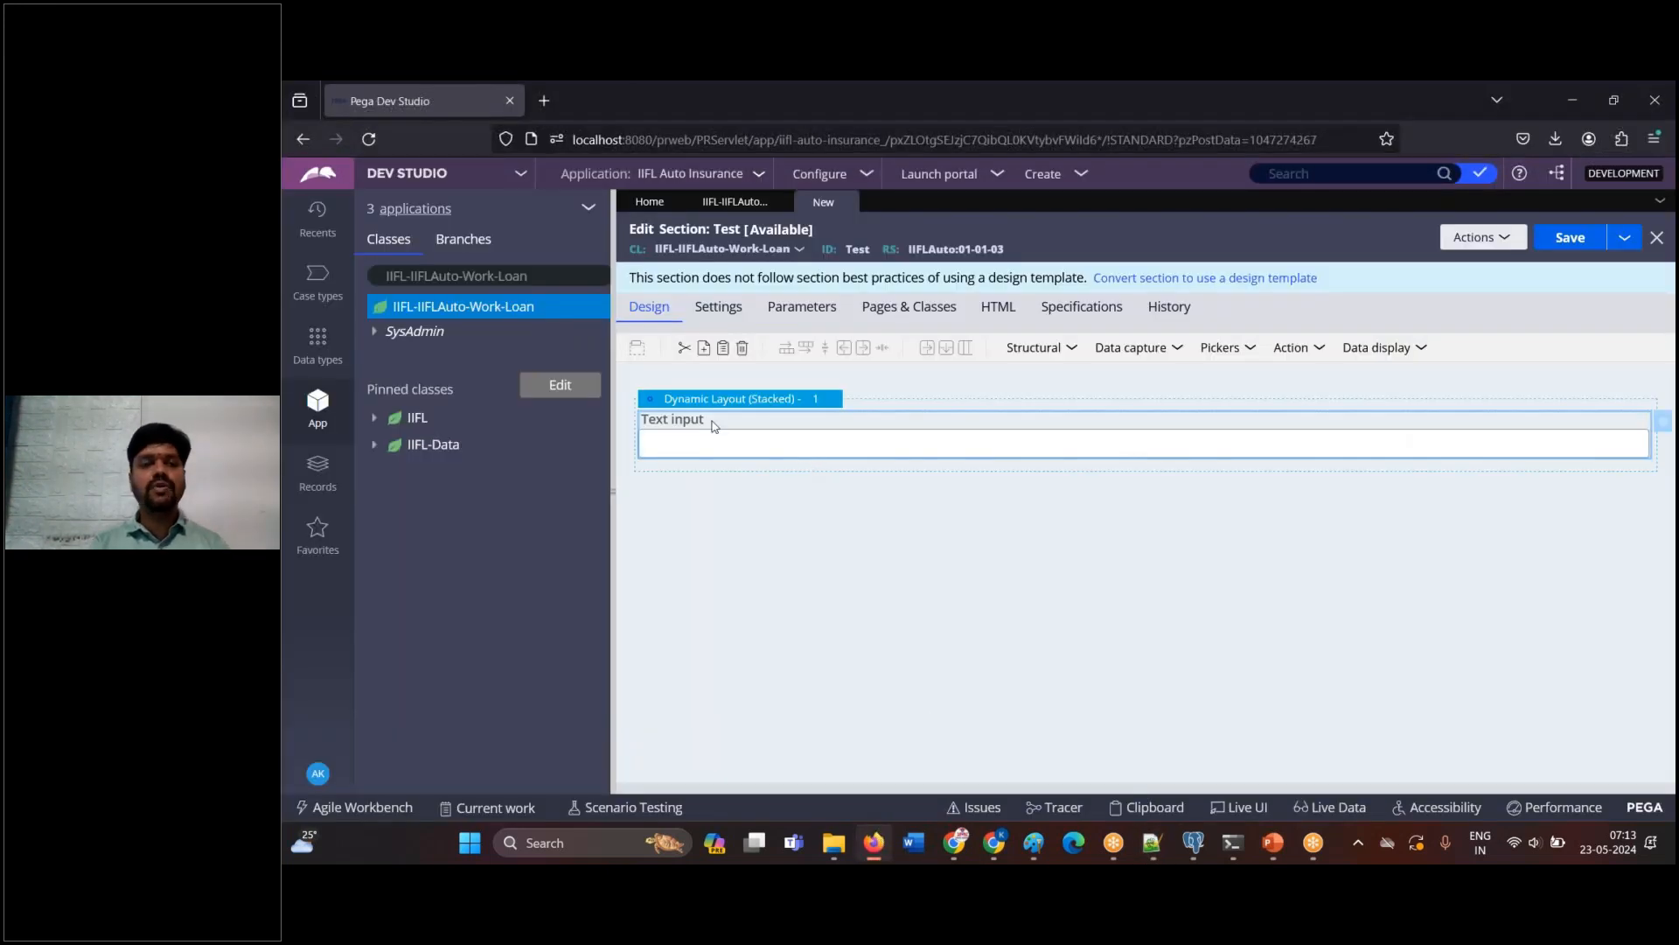
click(319, 350)
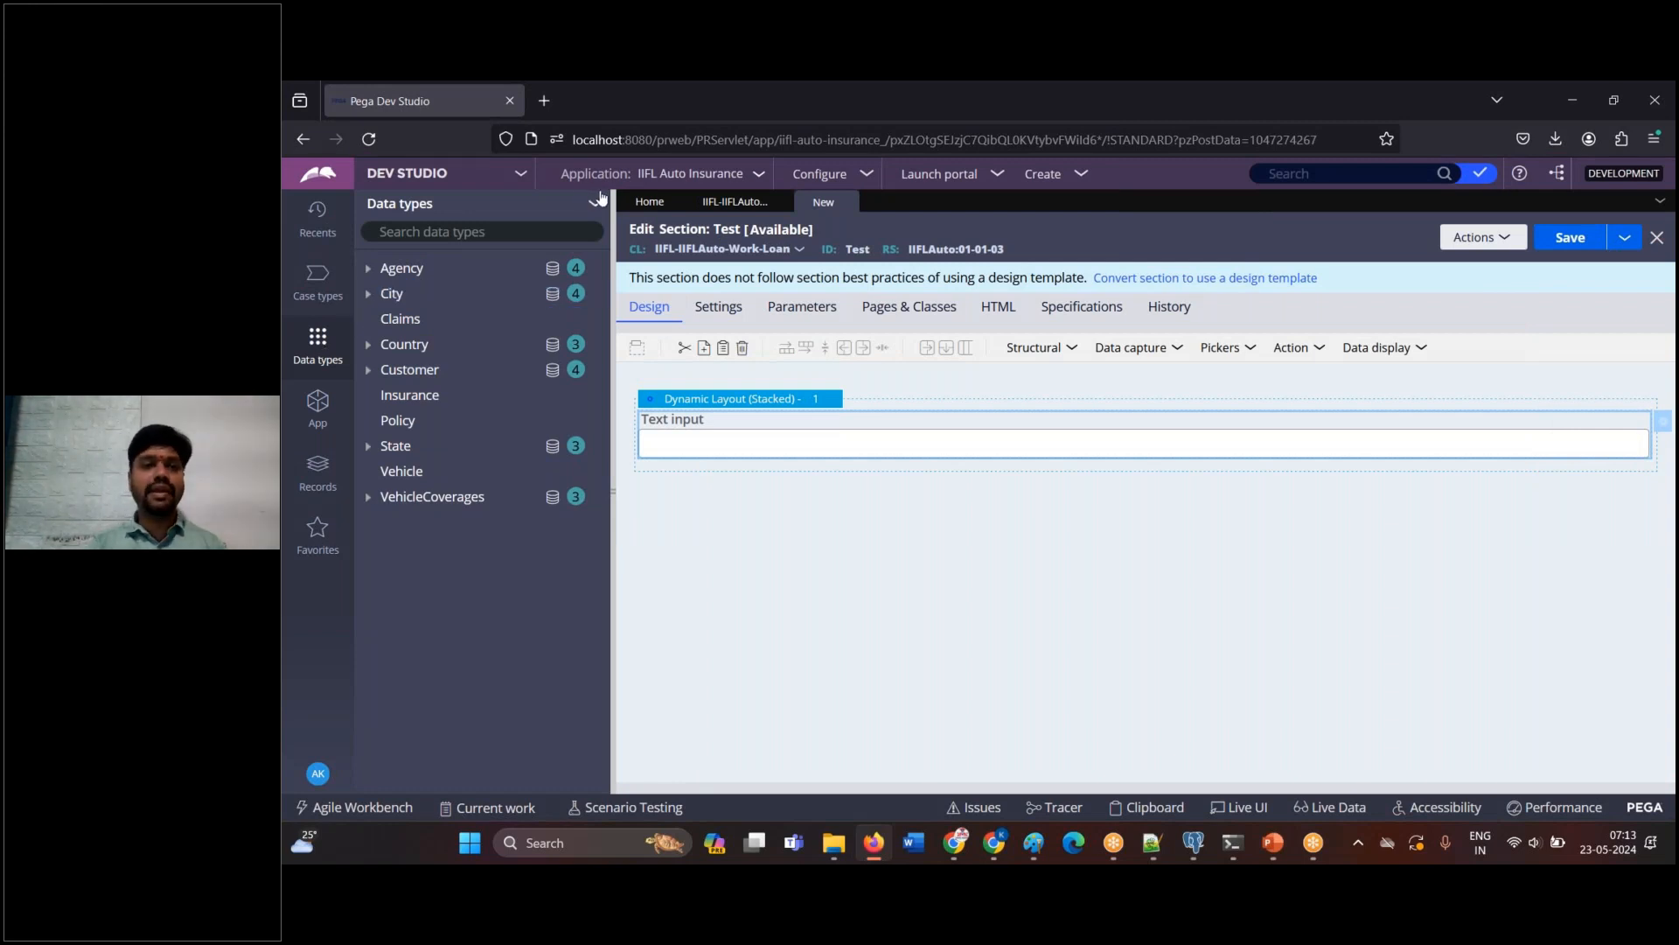
click(411, 370)
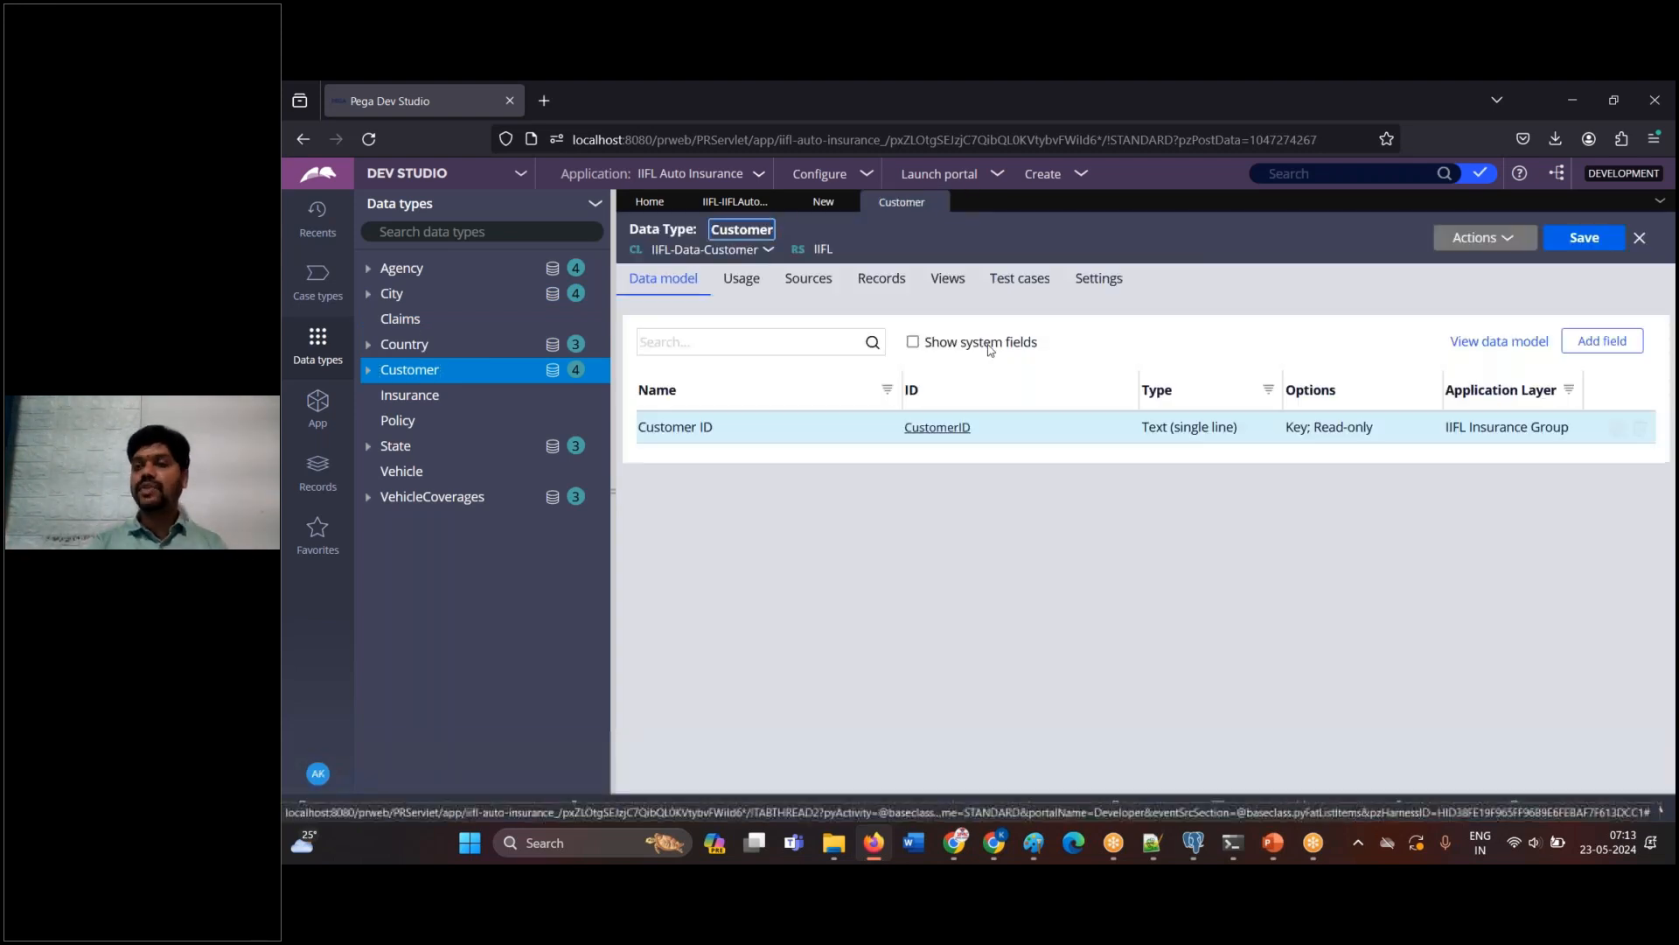
click(893, 281)
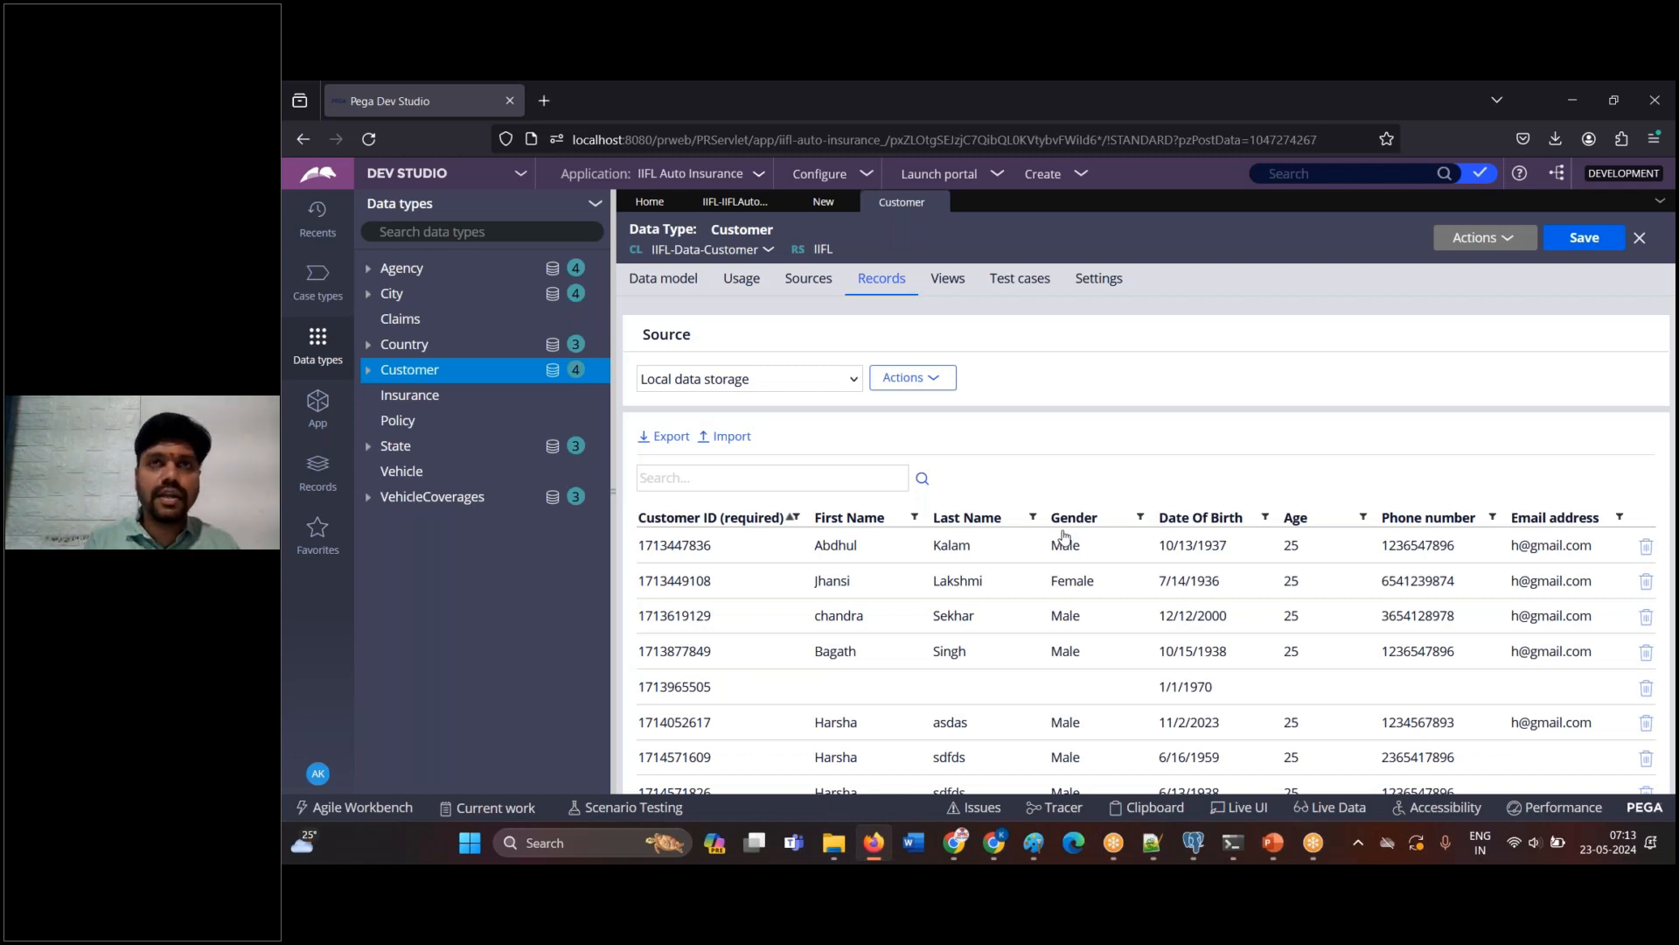
Delete the Loan class code and the "create table customer" line from the Notepad++ notes, and switch to the PowerPoint presentation.
click(879, 850)
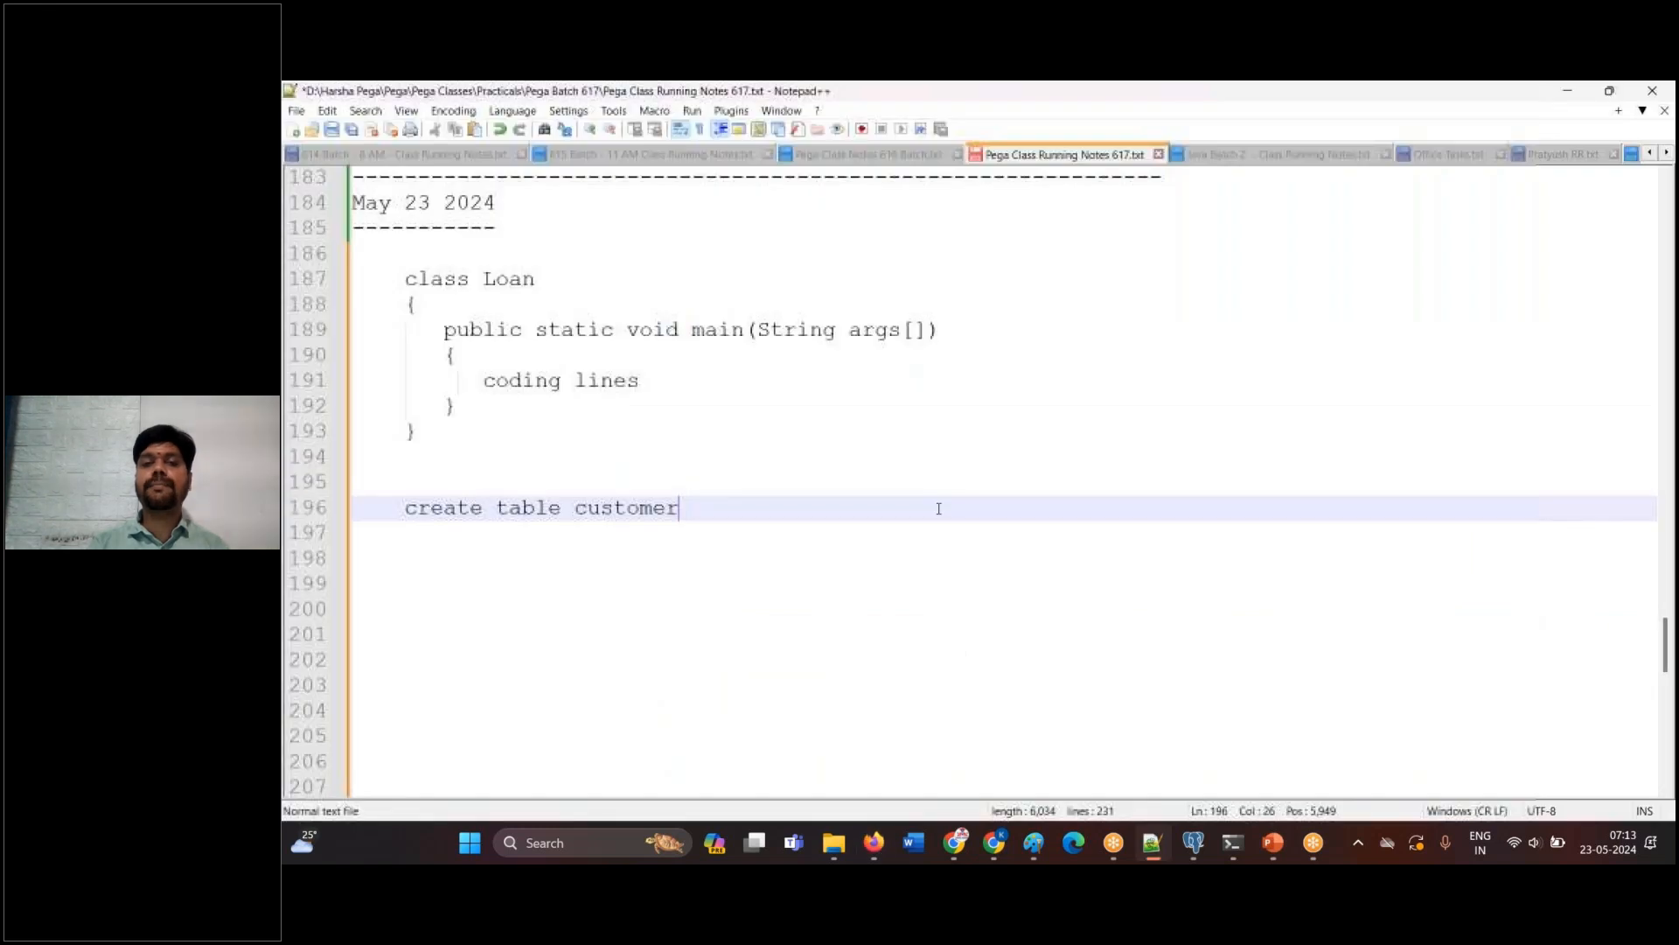
drag(409, 278, 679, 509)
key(Delete)
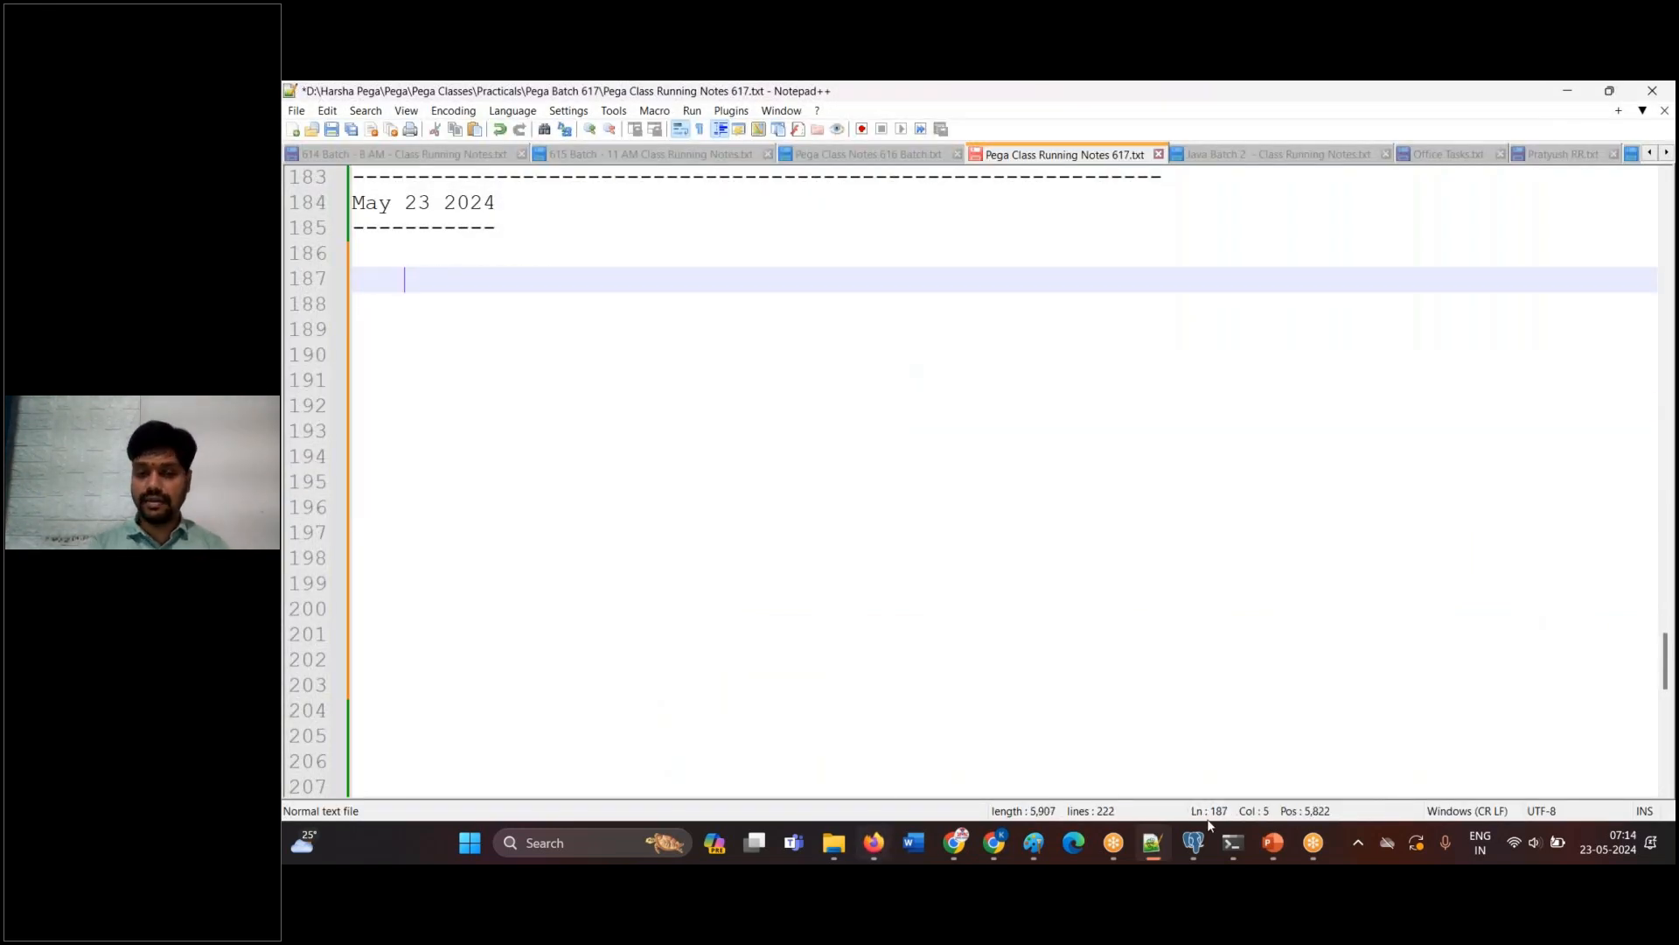
click(1269, 845)
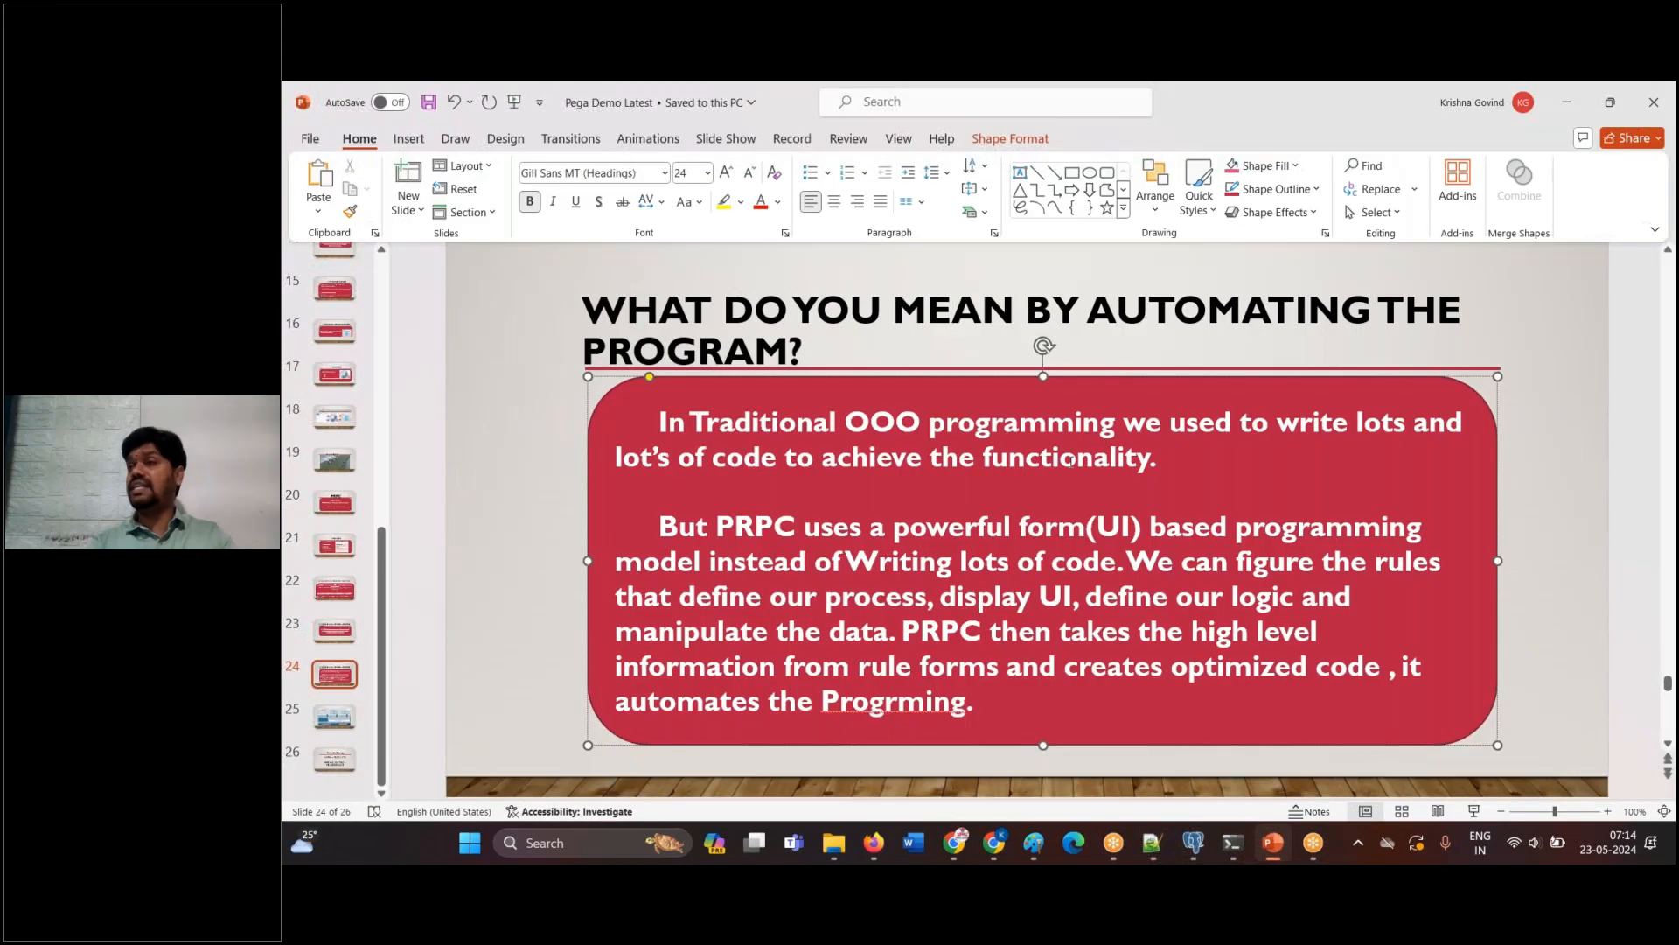